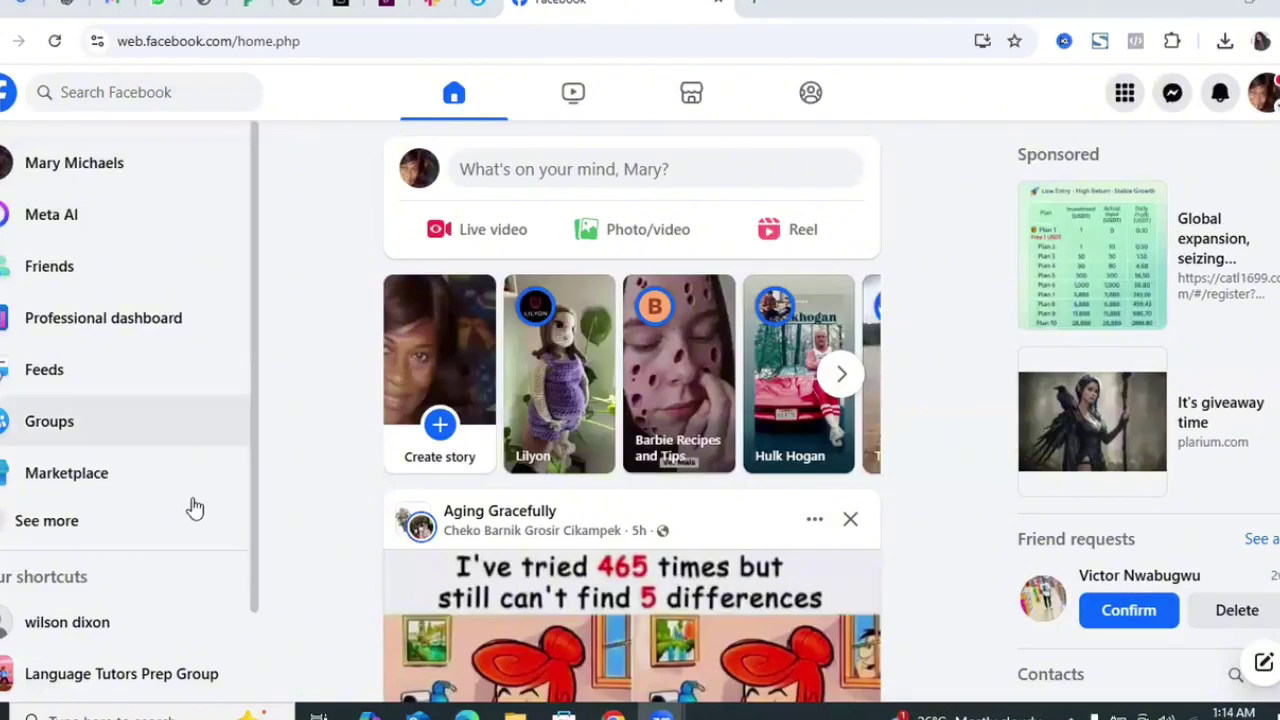
# - Expand the Facebook sidebar shortcuts with See more and open Ads Manager
pyautogui.click(115, 530)
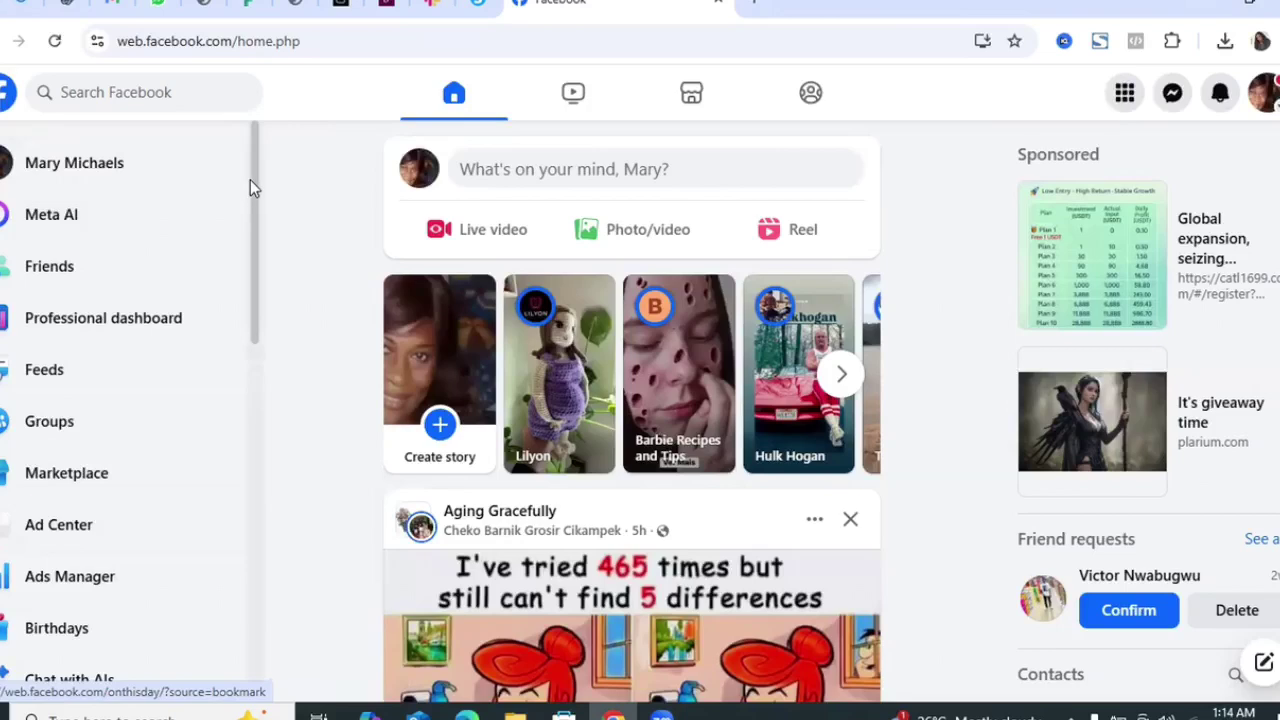
pyautogui.moveTo(251, 181); pyautogui.dragTo(252, 552)
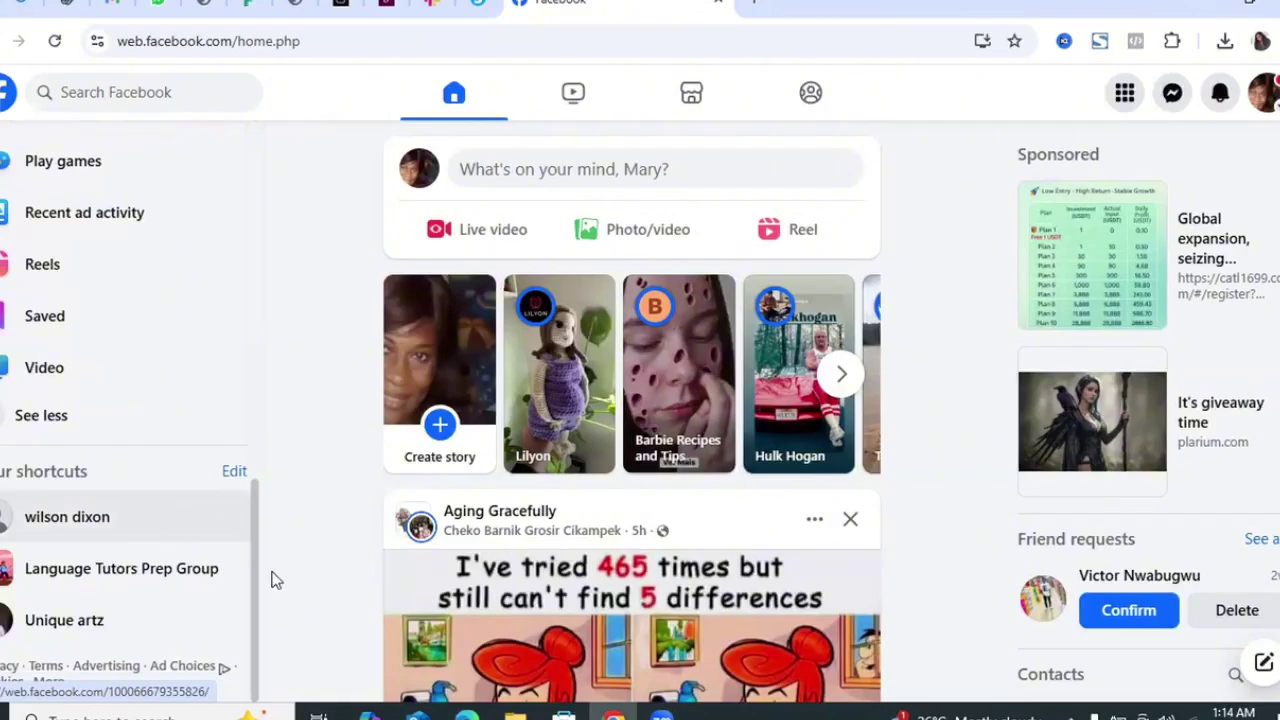
pyautogui.moveTo(254, 557); pyautogui.dragTo(258, 587)
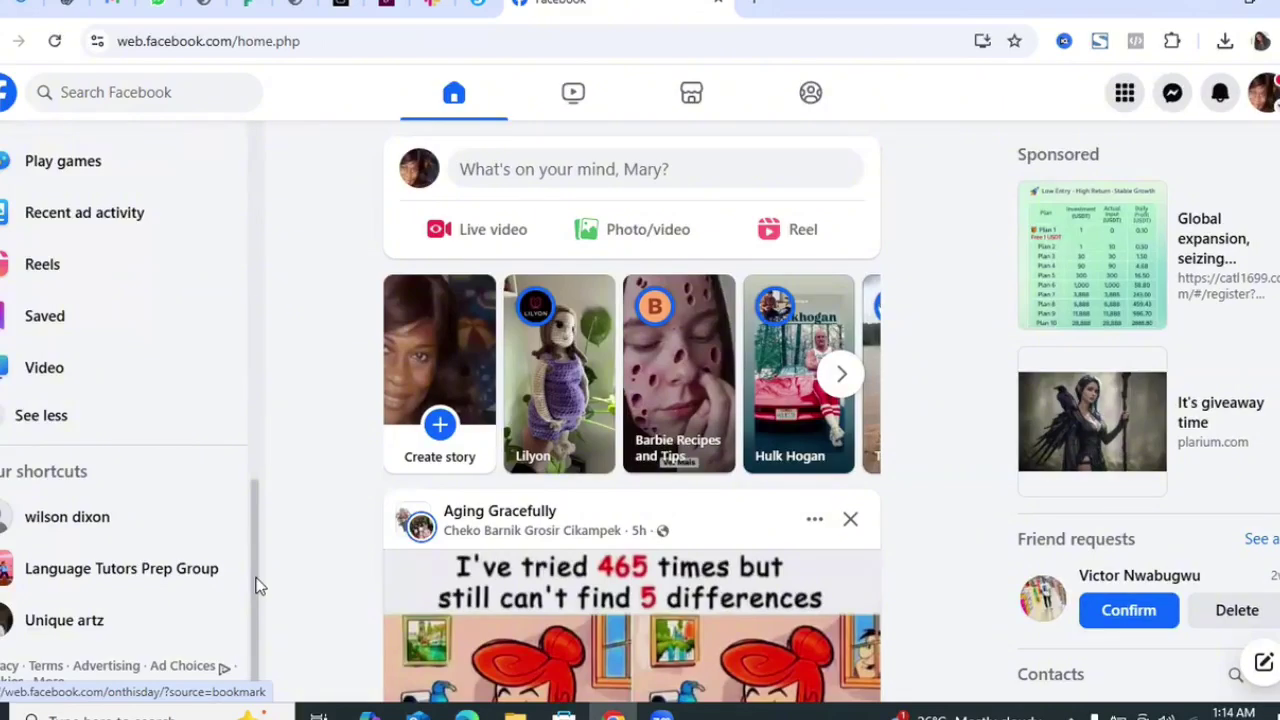
pyautogui.moveTo(256, 586); pyautogui.dragTo(272, 270)
pyautogui.scroll(-1, 268, 272)
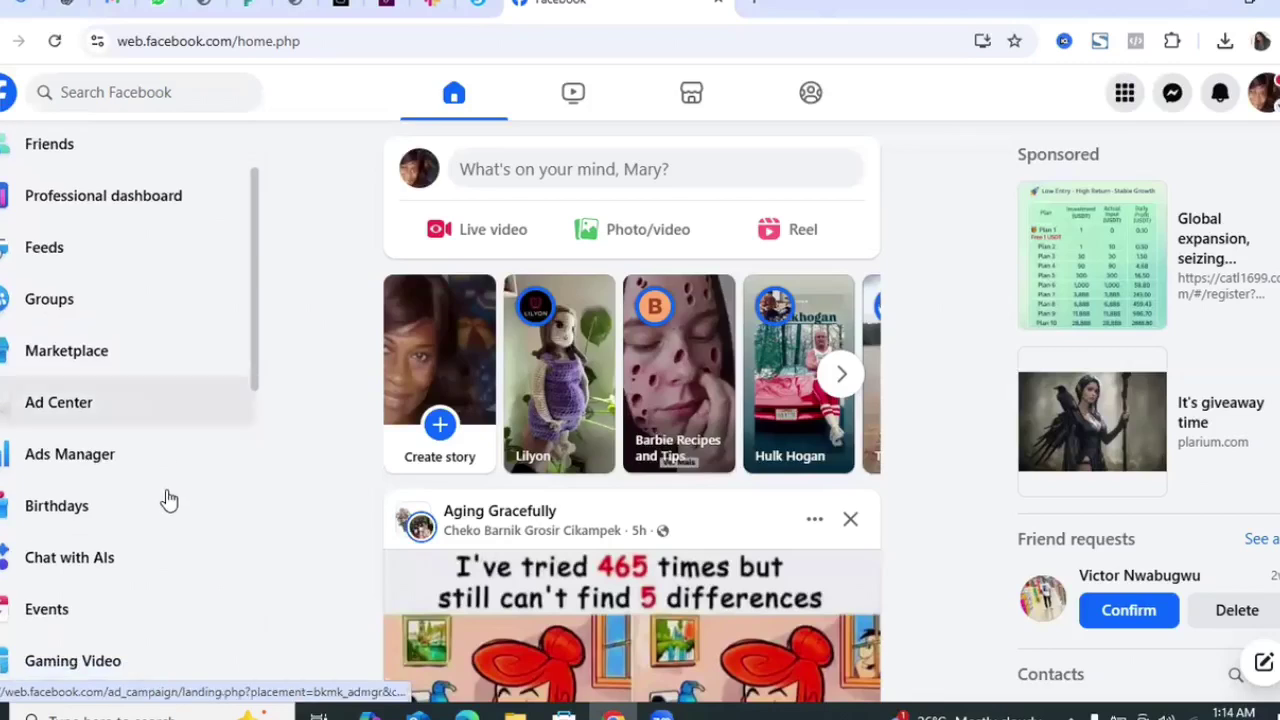
pyautogui.click(111, 452)
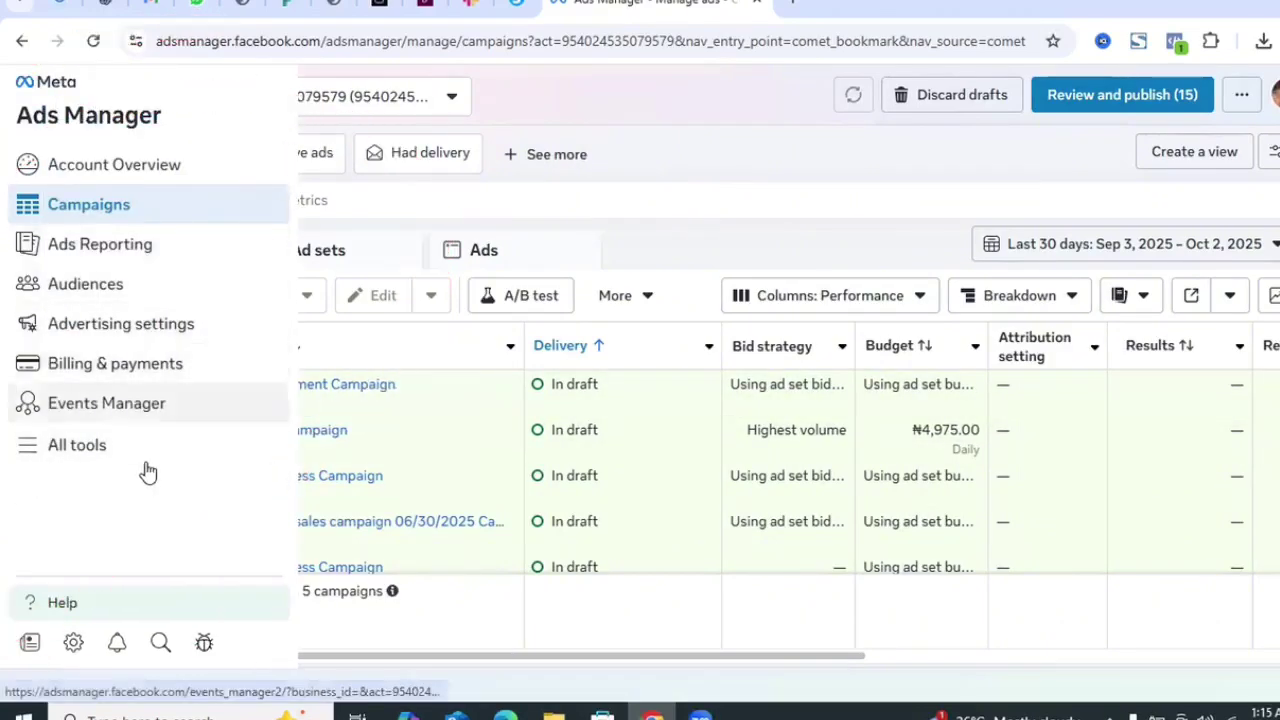
# - Open the All tools panel from the Ads Manager sidebar
pyautogui.click(104, 457)
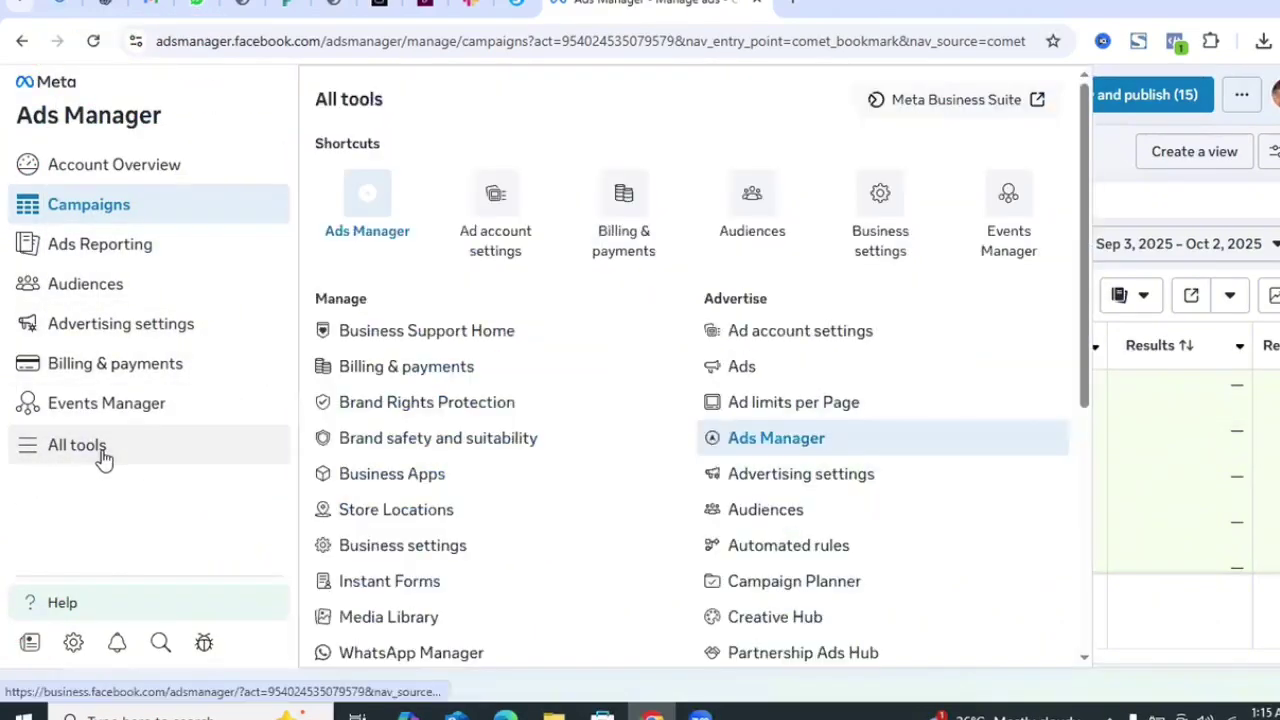
# - Go to Business settings and open the account switcher listing business assets
pyautogui.click(858, 213)
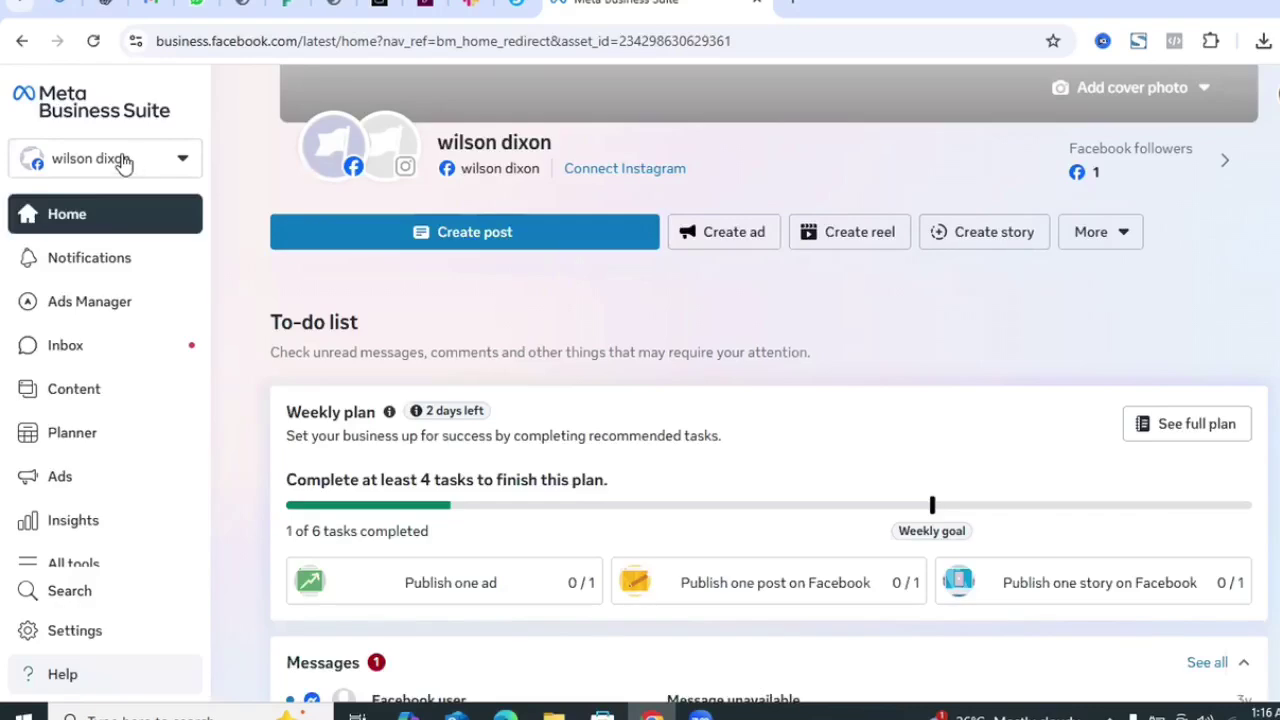
pyautogui.click(123, 163)
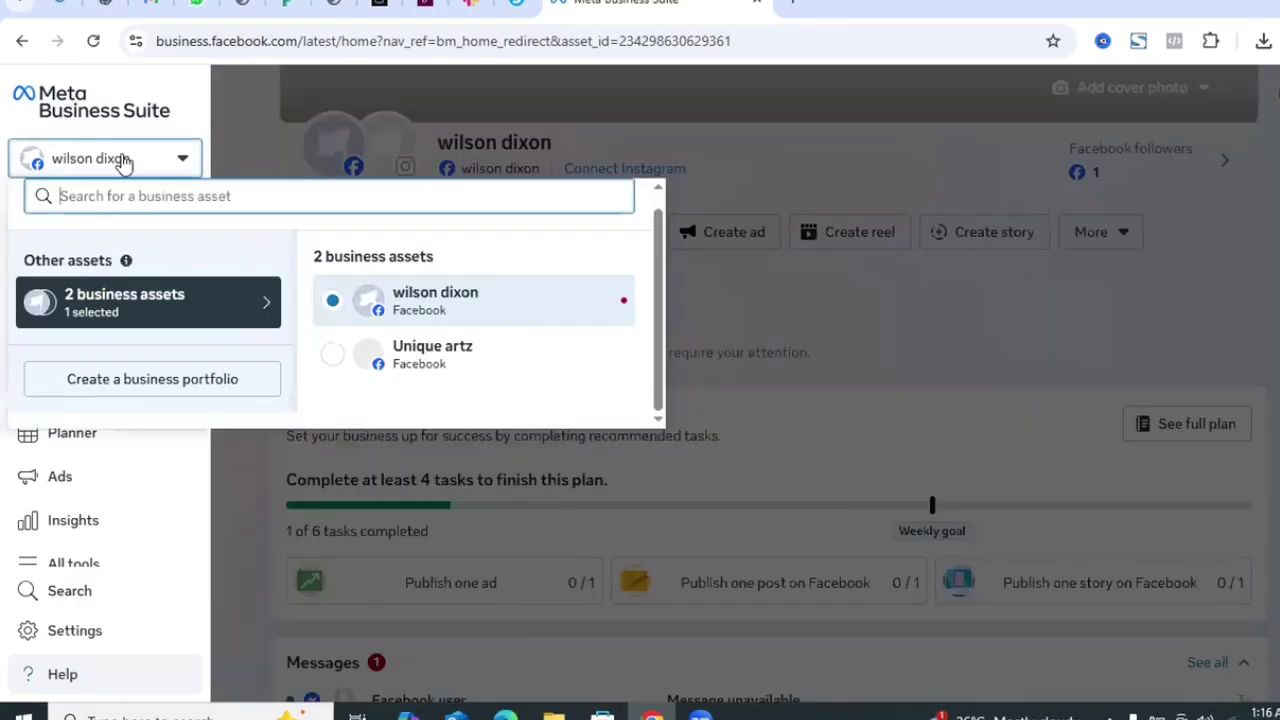
# - Start the Wilson Dixon Portfolio and select the Unique artz and wilson dixon Pages
pyautogui.click(136, 382)
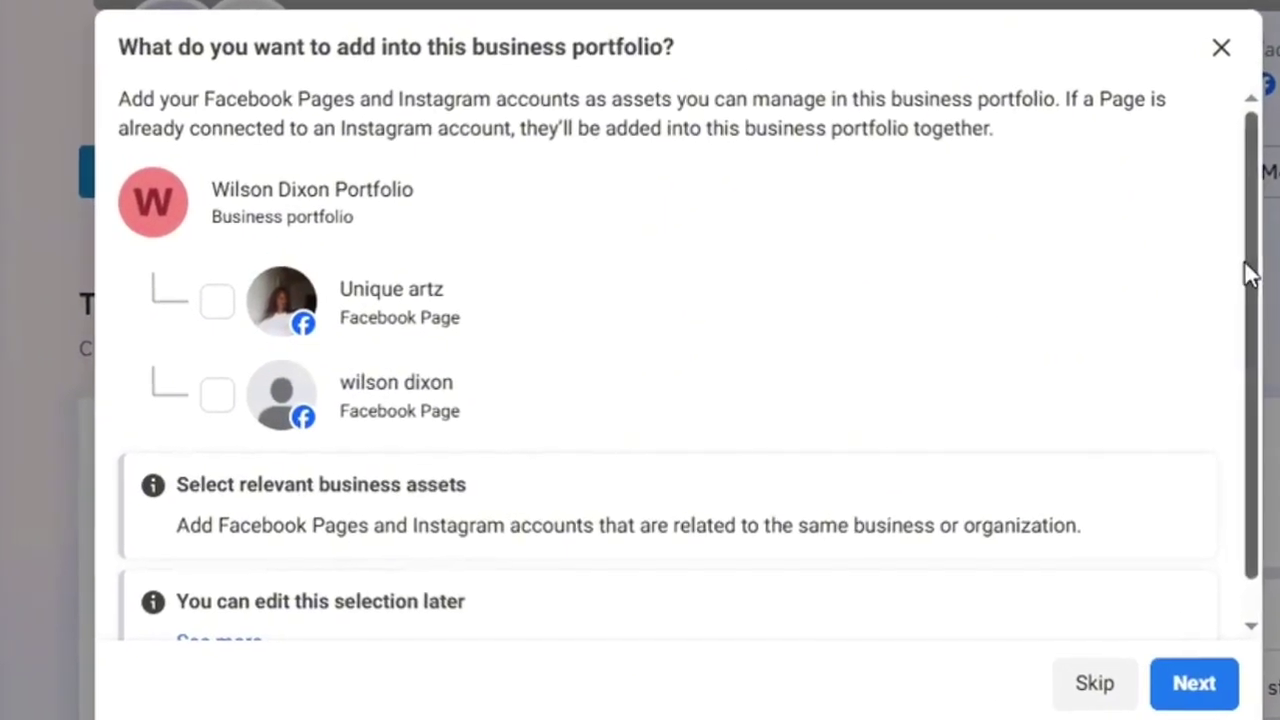
pyautogui.scroll(-1, 1240, 322)
pyautogui.scroll(1, 1258, 268)
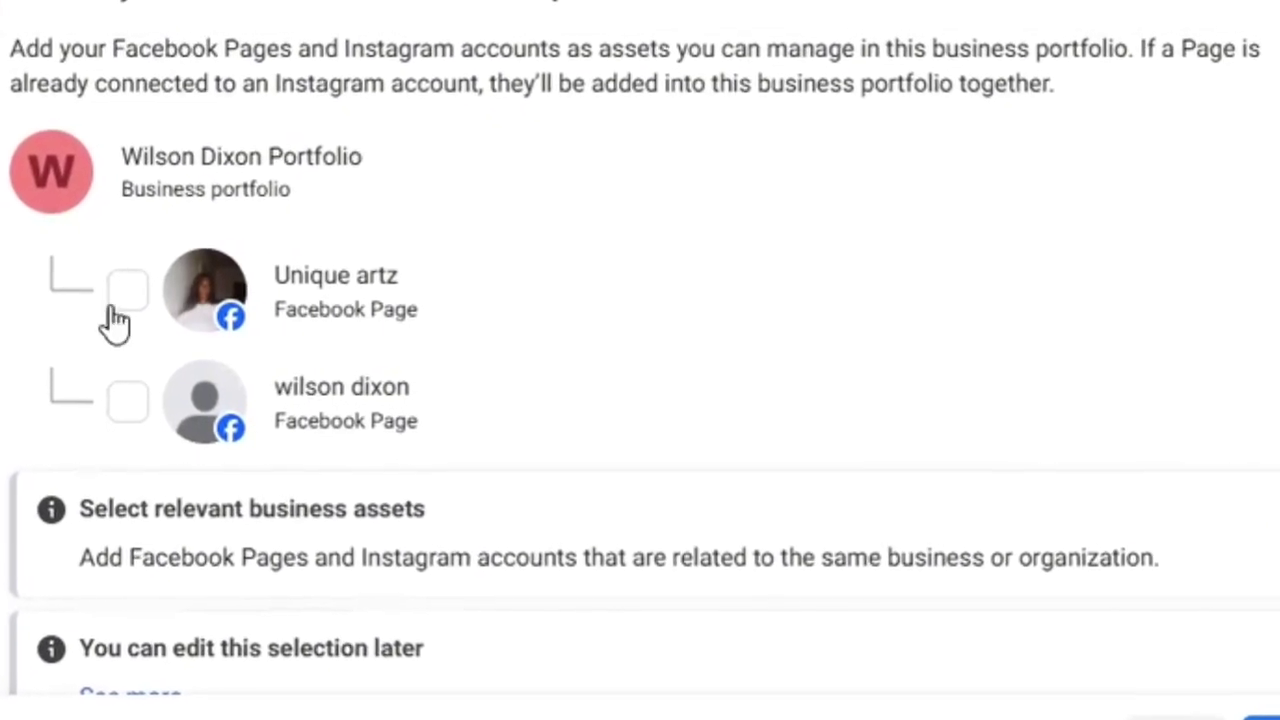
pyautogui.click(143, 291)
pyautogui.click(115, 403)
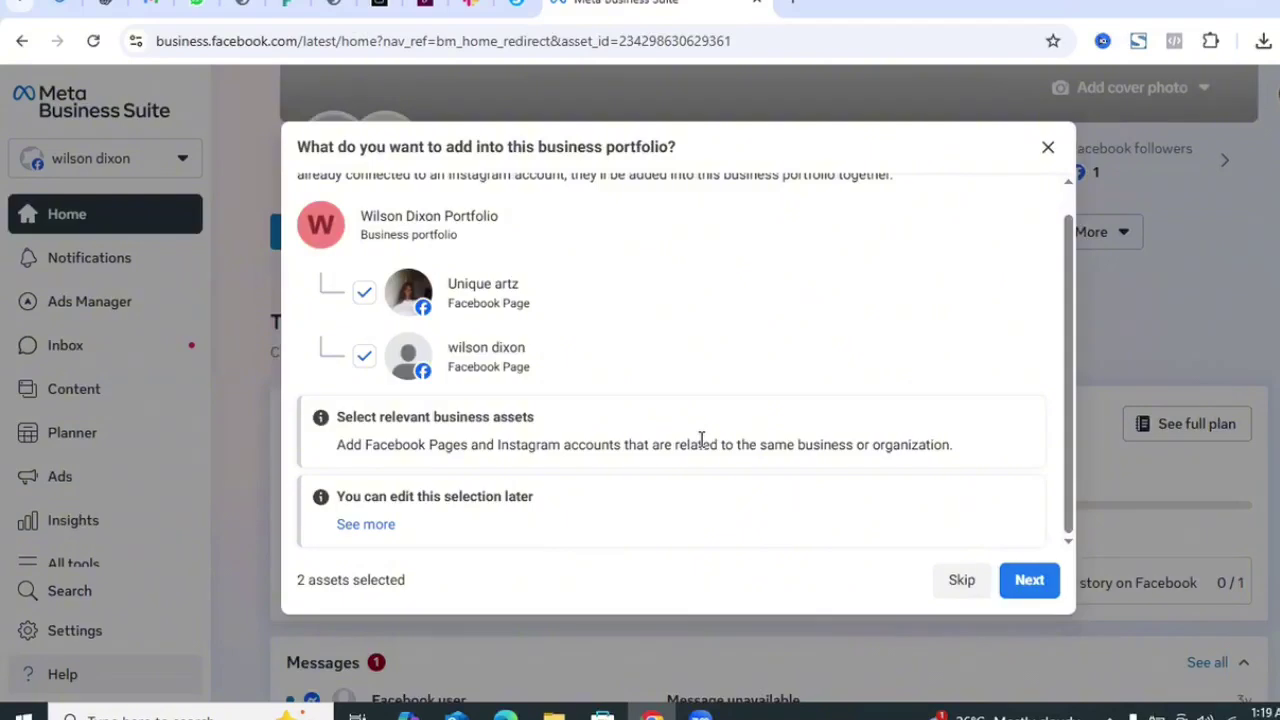
# - Continue past the assets and people steps, then confirm the portfolio's creation
pyautogui.click(1024, 581)
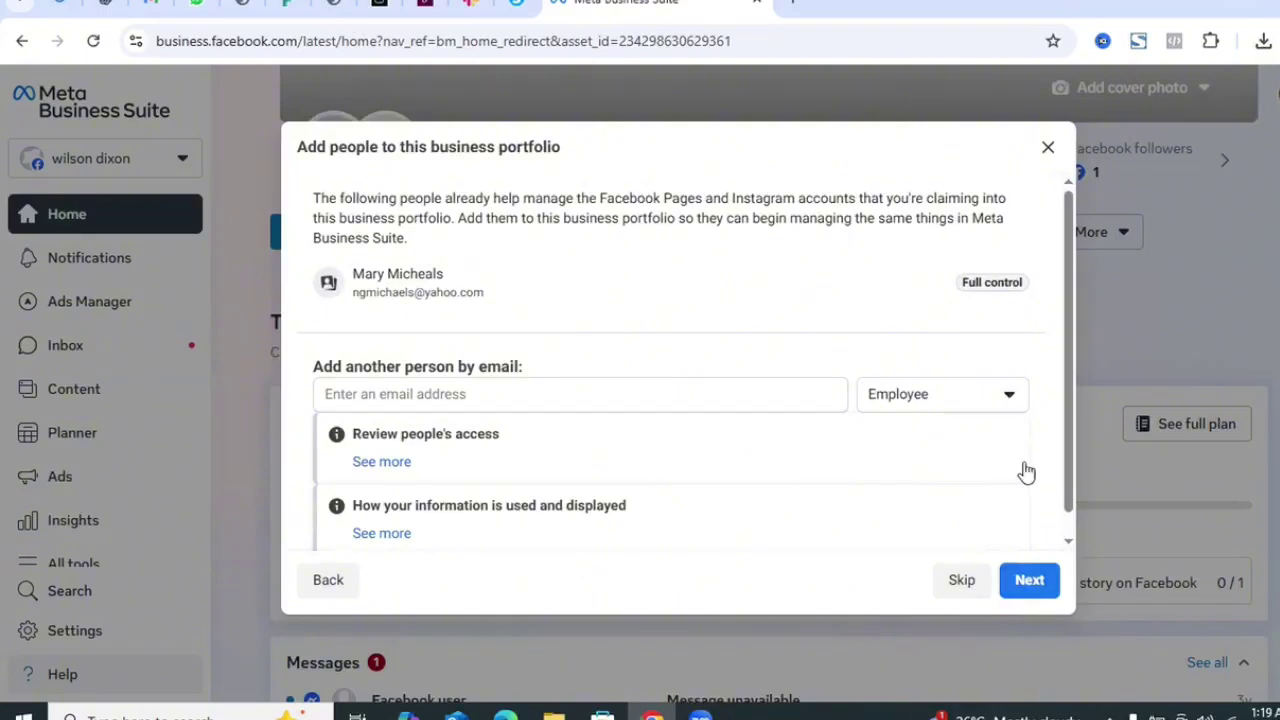
pyautogui.scroll(-1, 1068, 533)
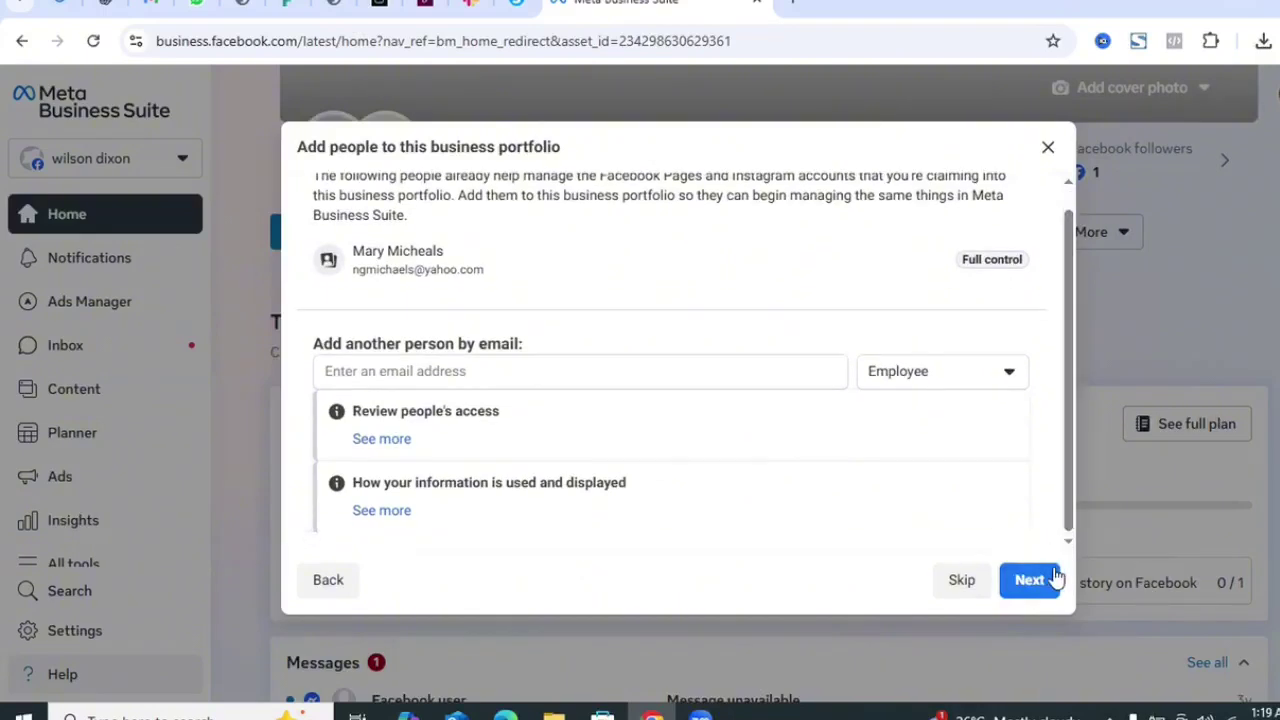
pyautogui.click(1023, 583)
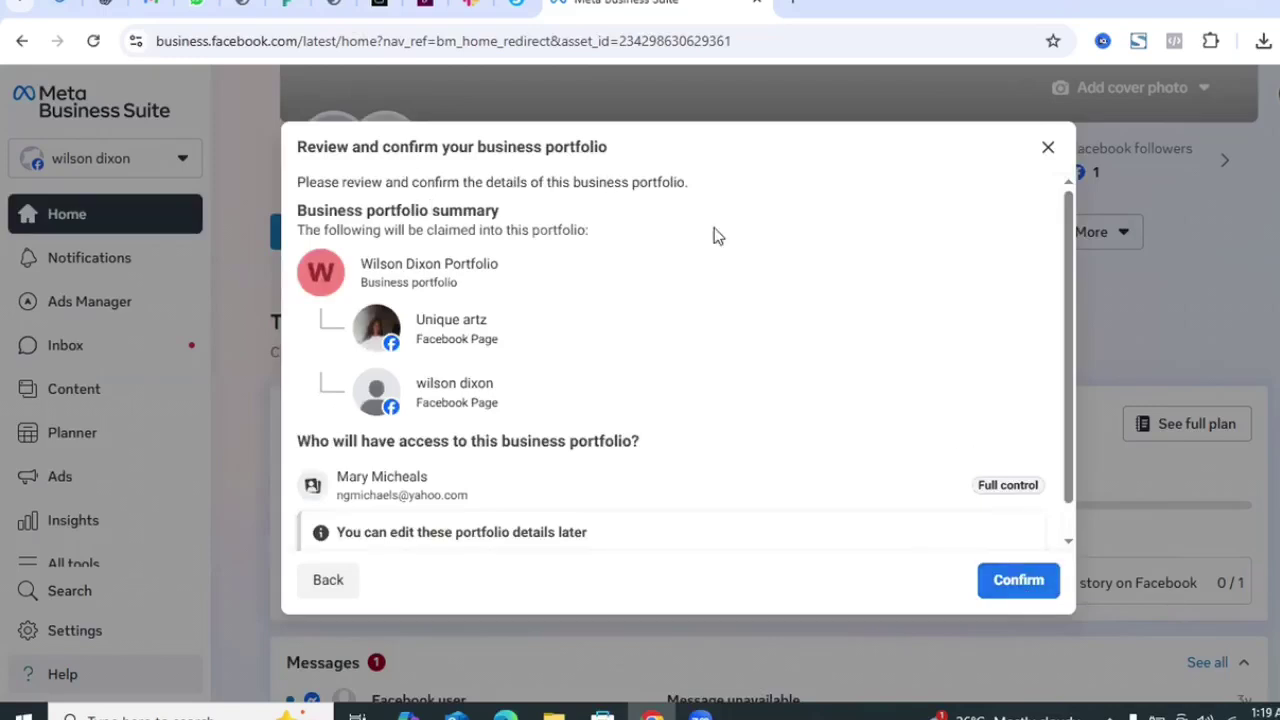
pyautogui.scroll(-1, 1066, 340)
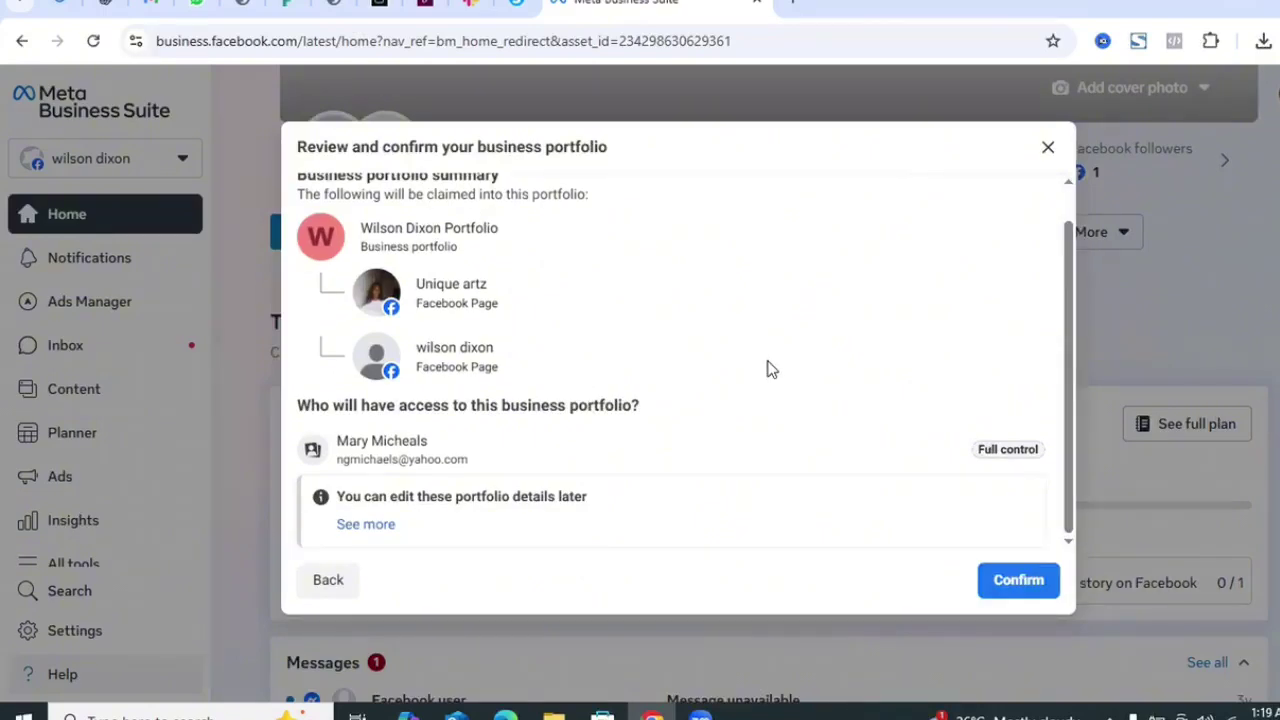
pyautogui.click(1006, 580)
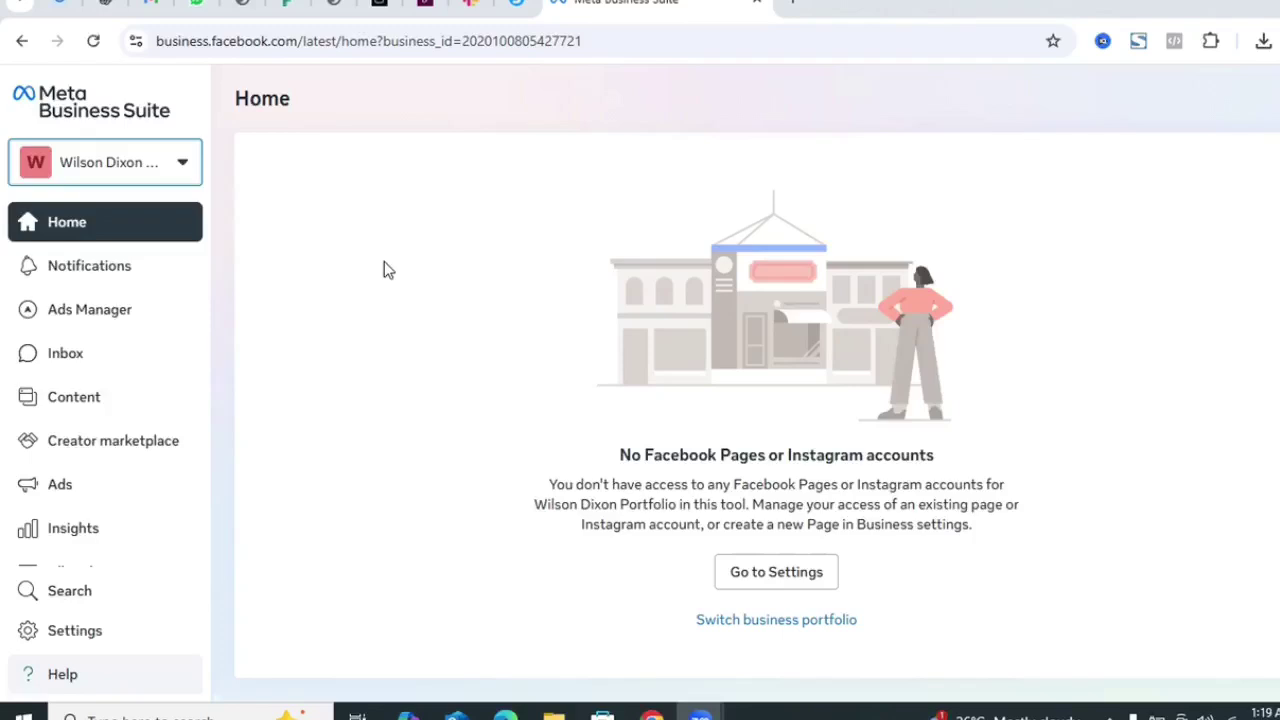
pyautogui.scroll(-1, 179, 487)
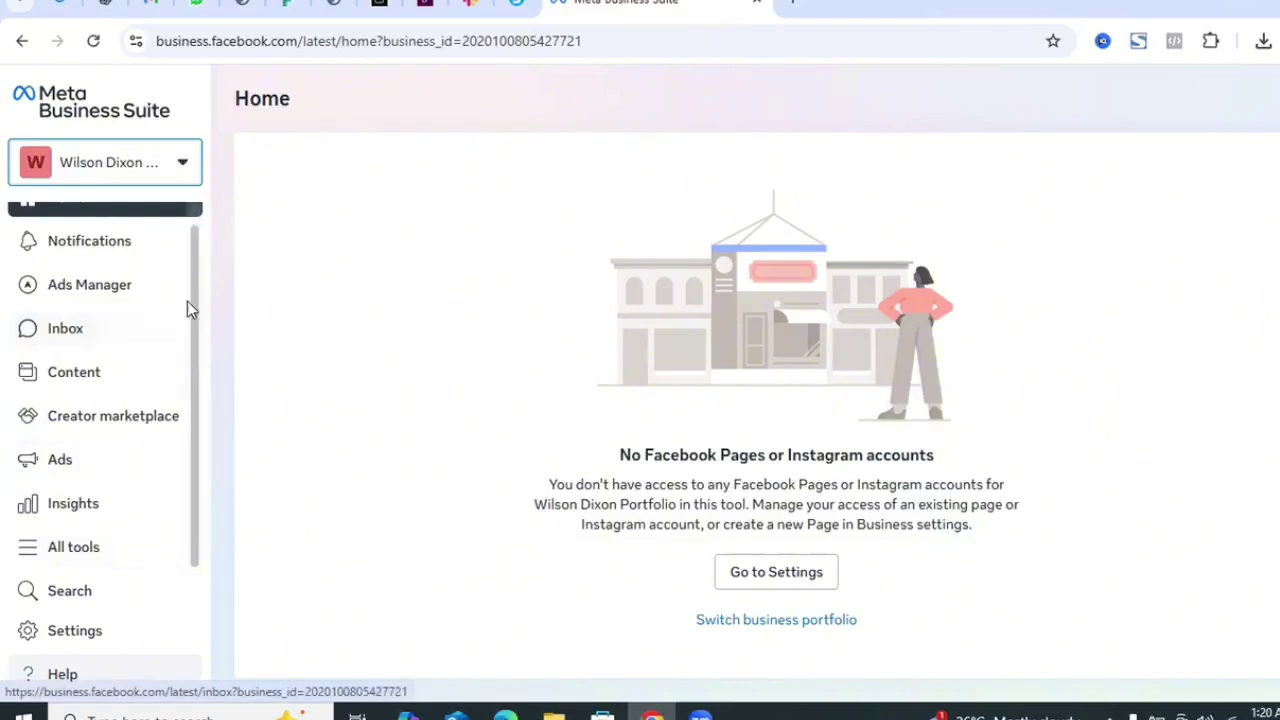
pyautogui.click(151, 169)
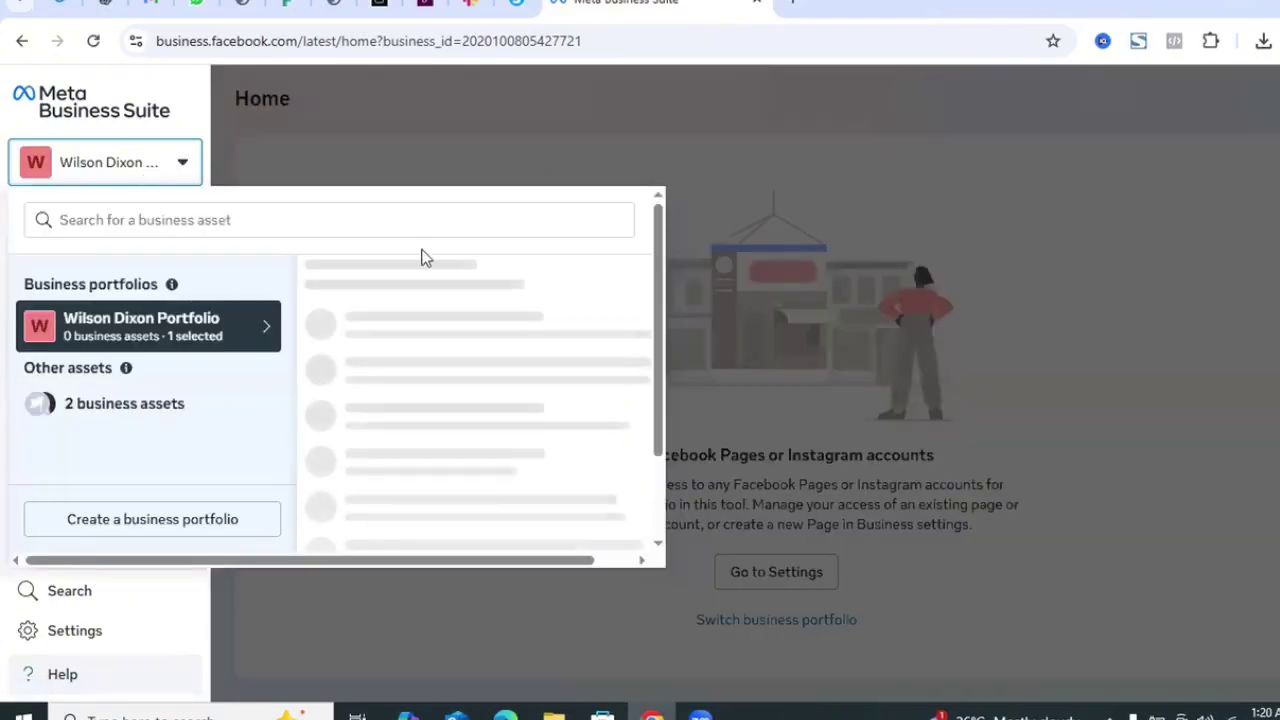
pyautogui.click(735, 174)
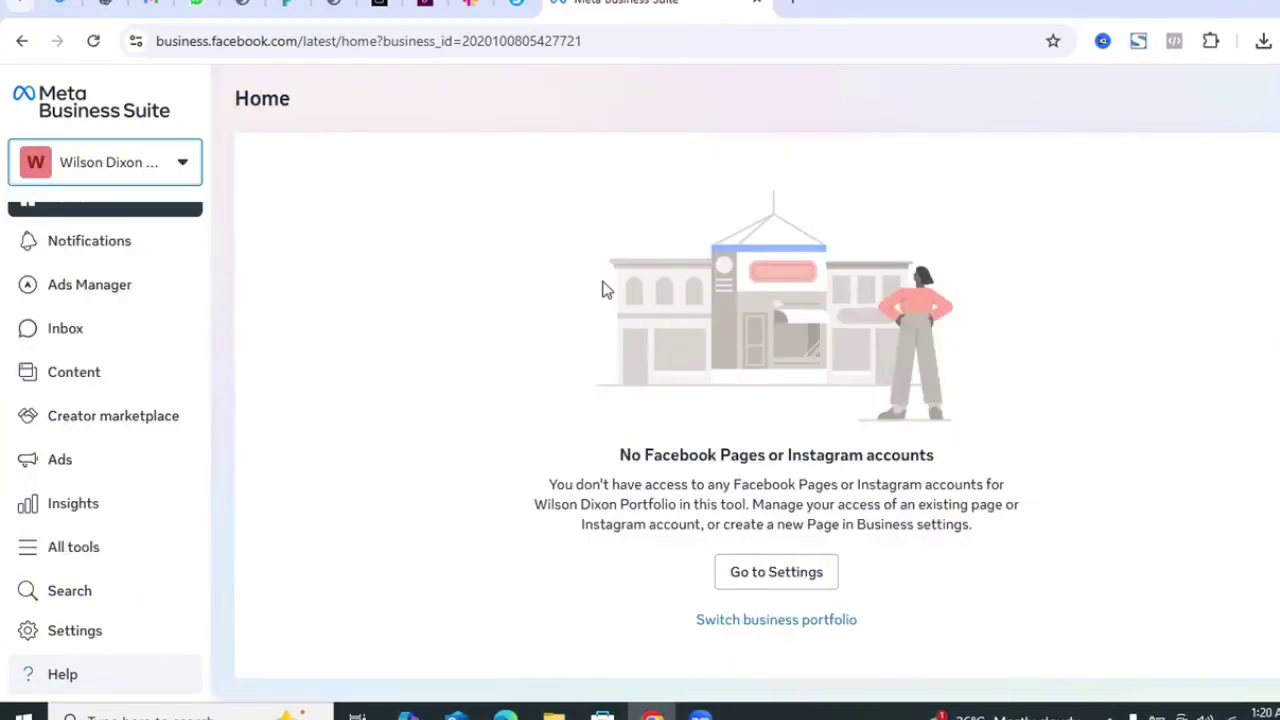
pyautogui.click(753, 578)
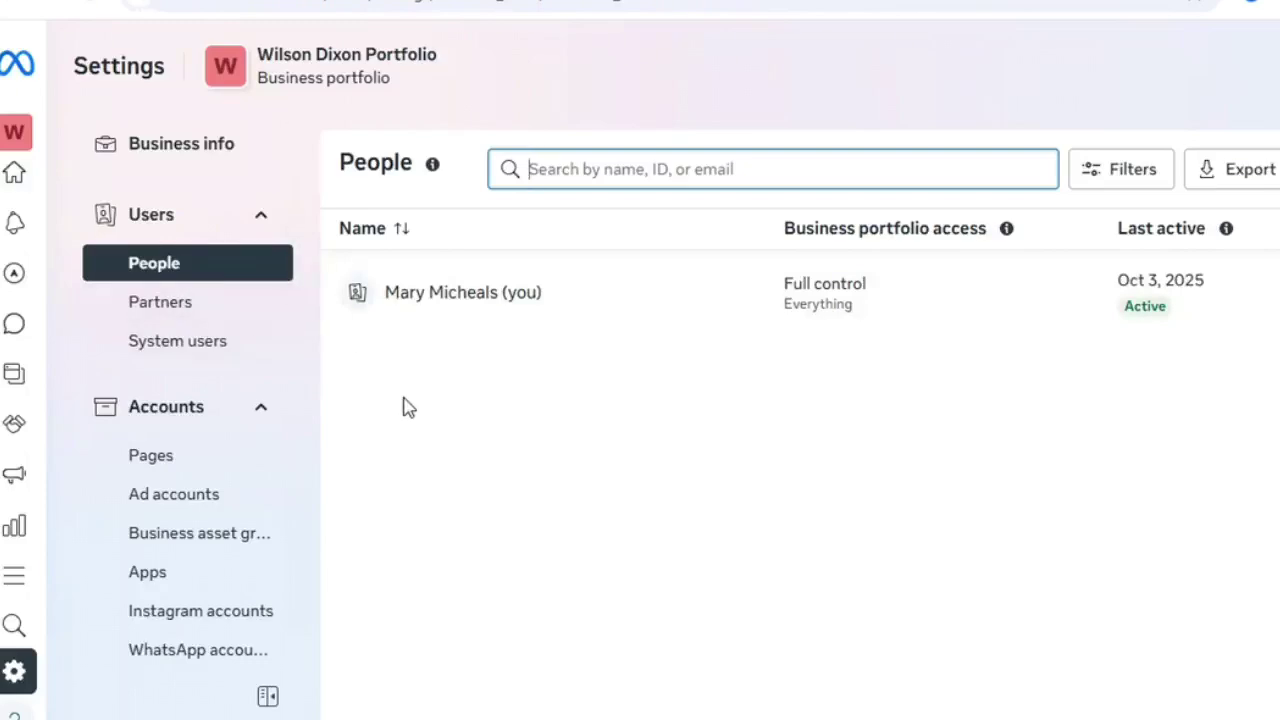
# - Open the portfolio's Pages list under Accounts and bring up the Add Page options
pyautogui.click(200, 465)
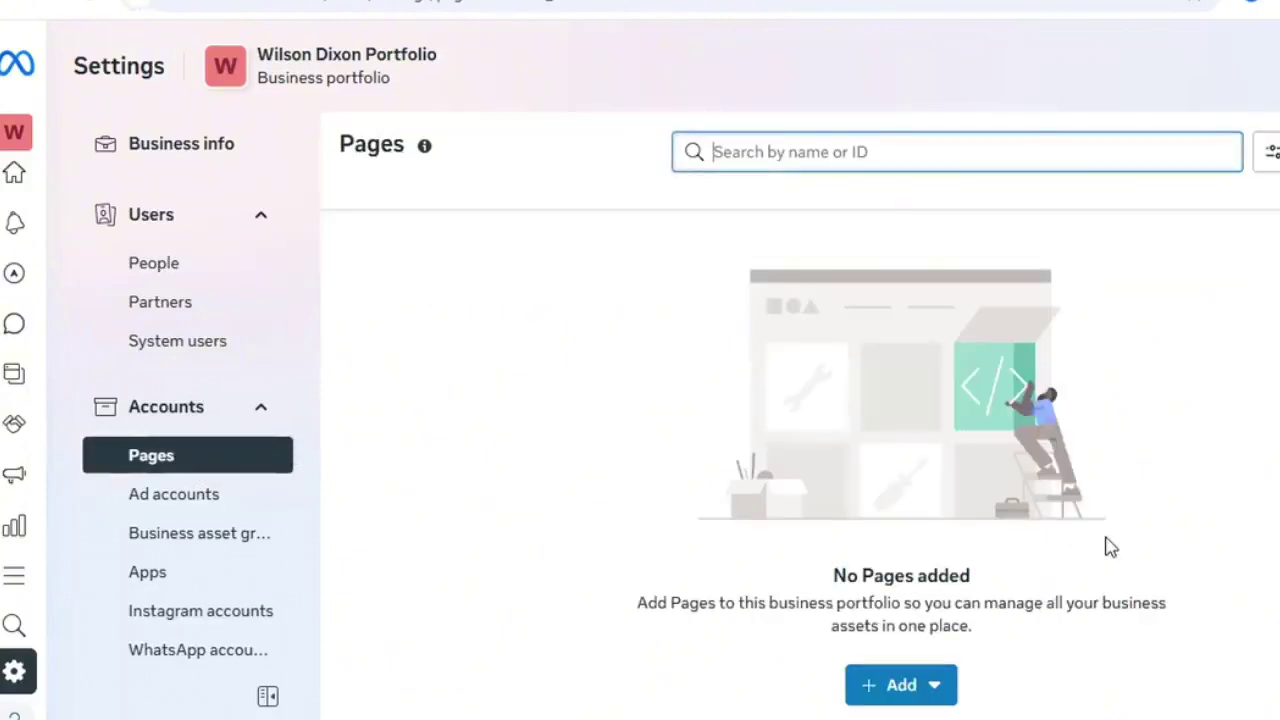
pyautogui.click(895, 692)
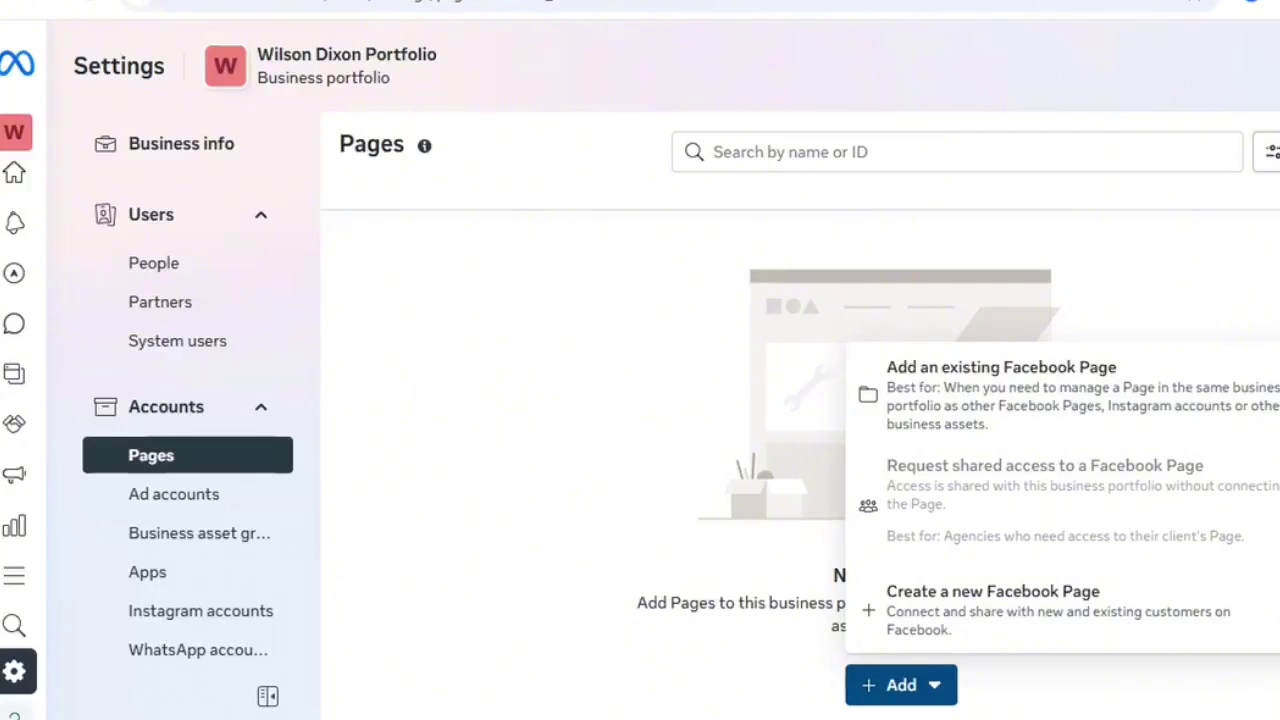
pyautogui.moveTo(900, 489)
pyautogui.click(1042, 400)
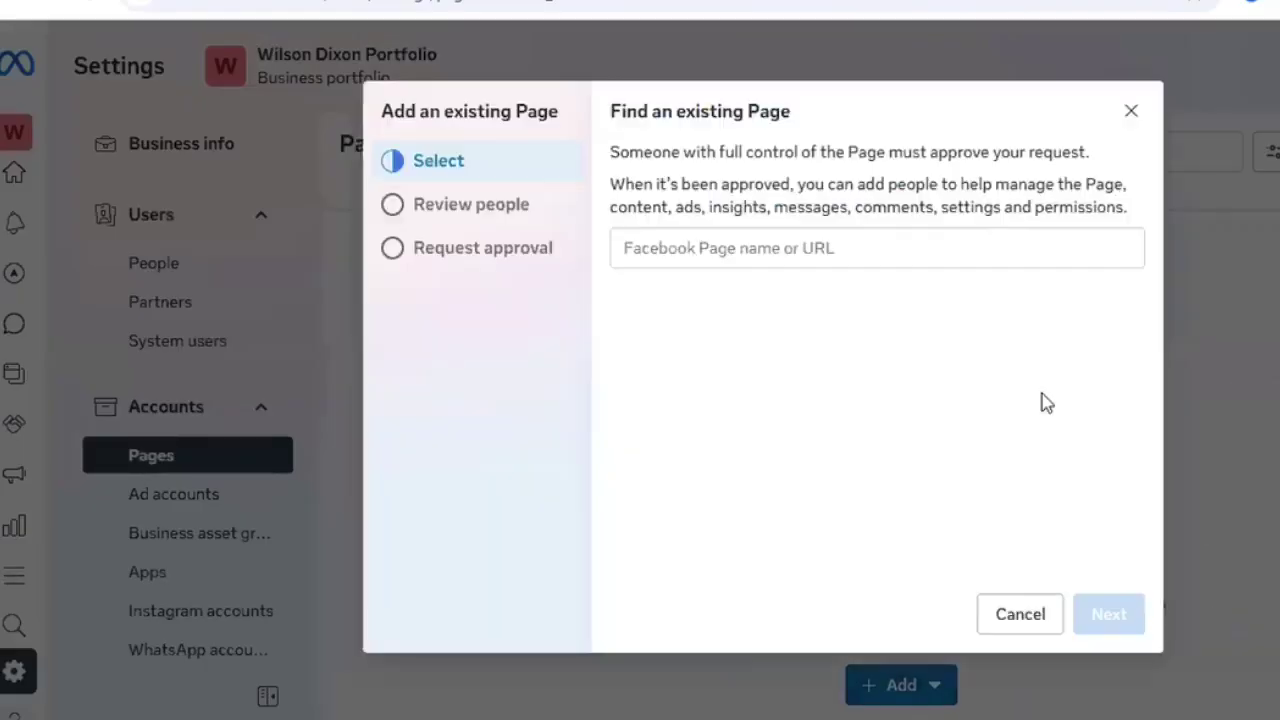
pyautogui.click(901, 249)
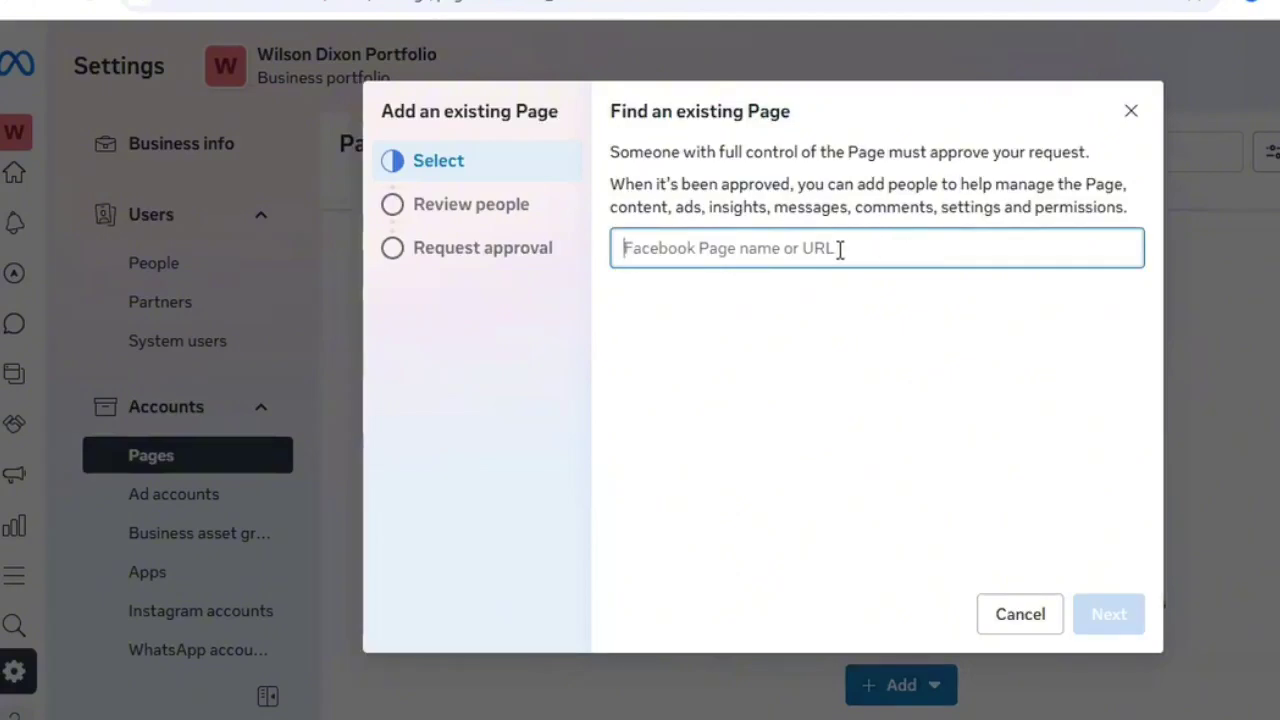
pyautogui.write('Wil')
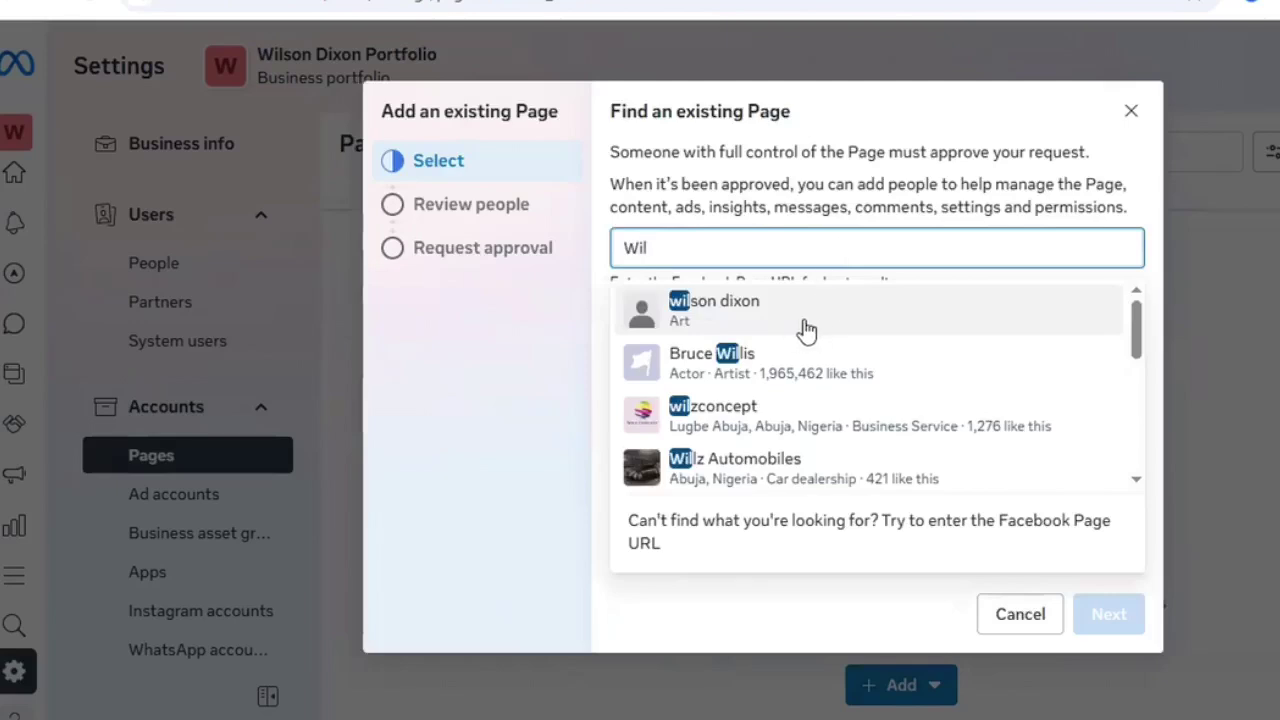
pyautogui.click(797, 333)
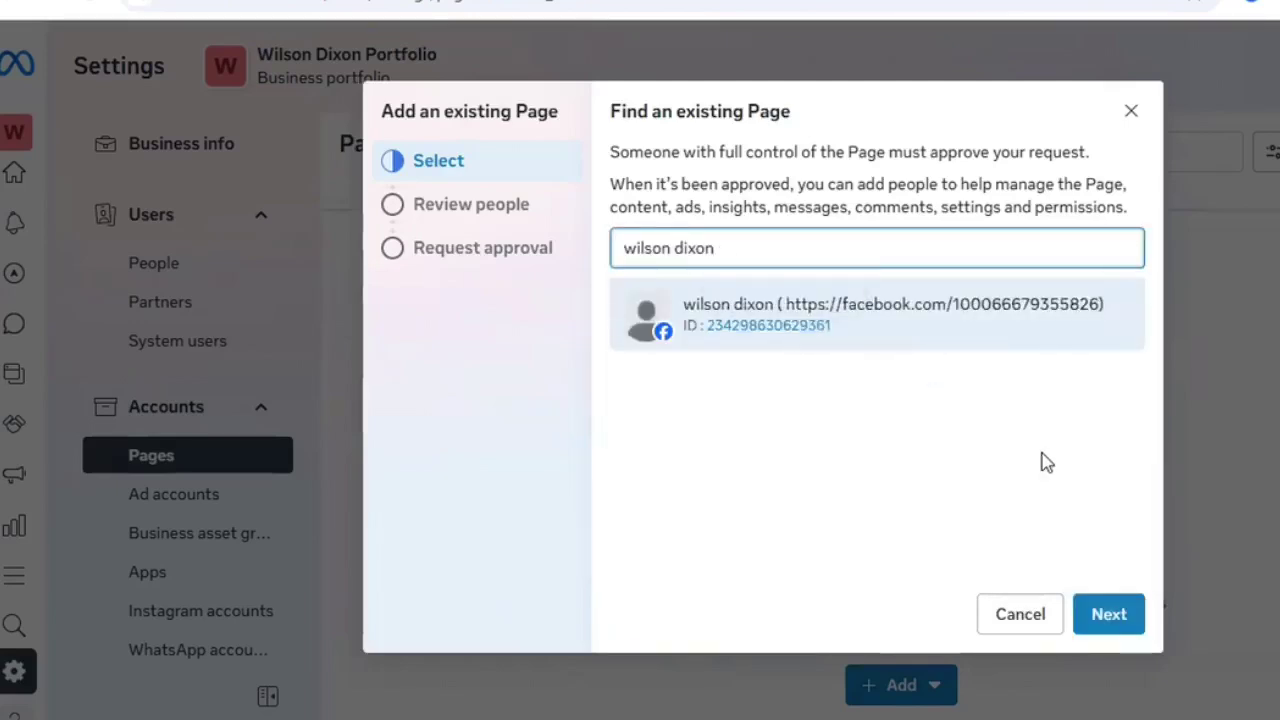
# - Pass the people and review steps, accept Meta's commercial terms, and submit the Page request
pyautogui.click(1110, 618)
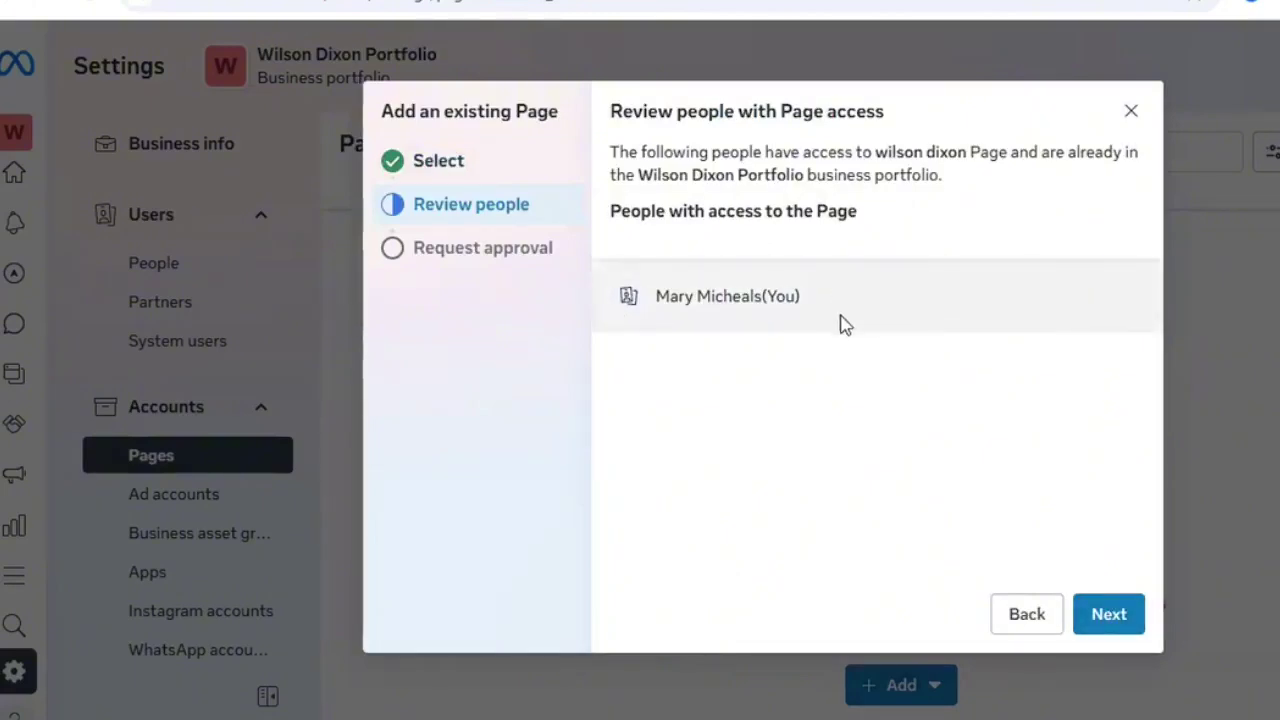
pyautogui.click(1104, 618)
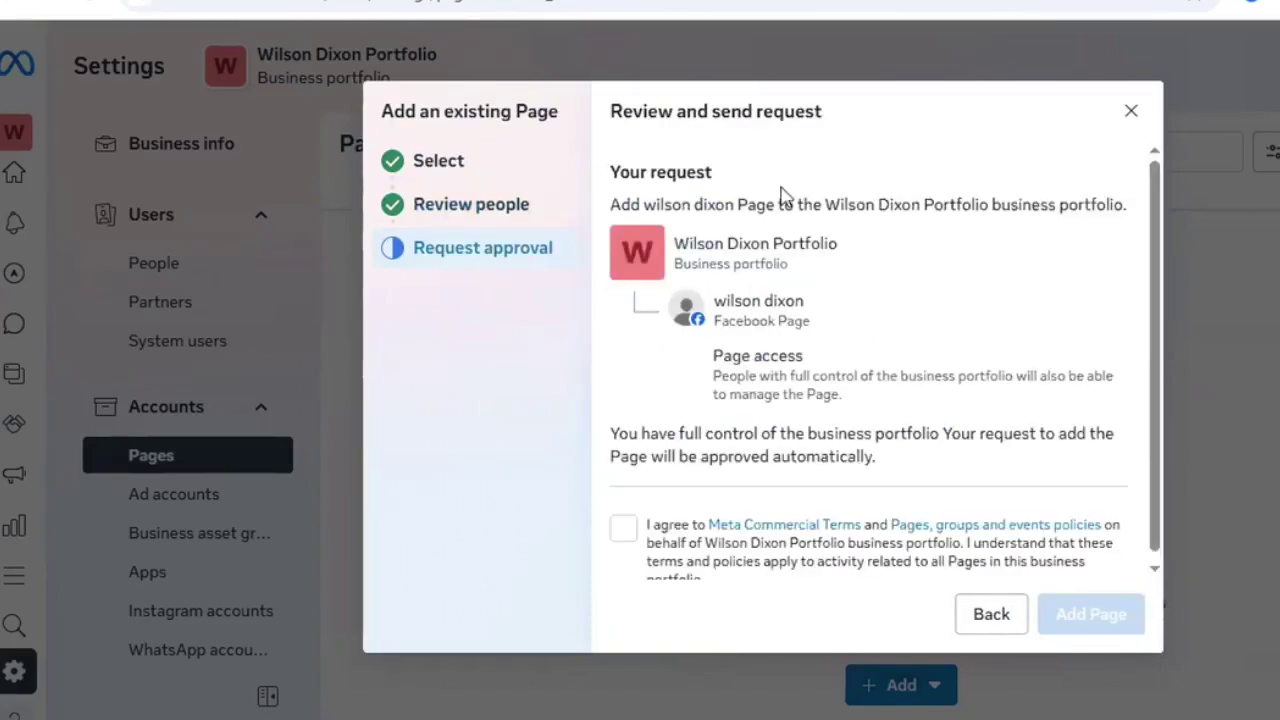
pyautogui.scroll(-1, 1156, 222)
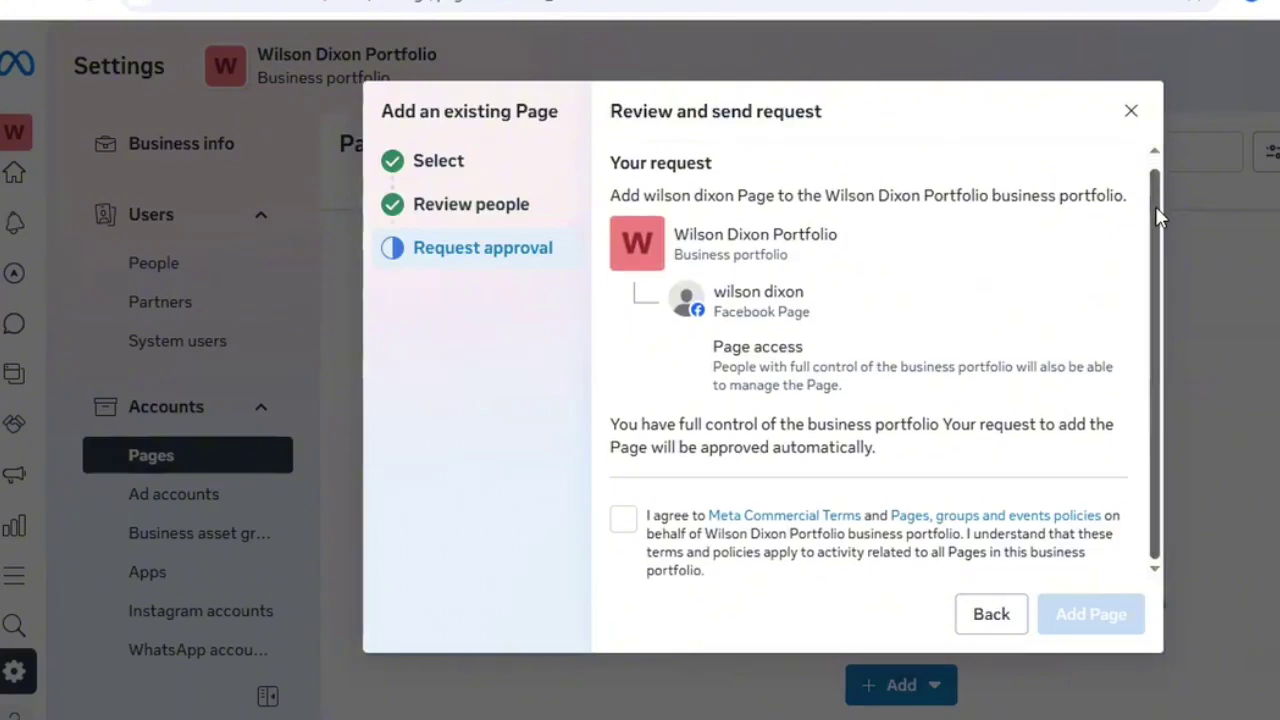
pyautogui.click(623, 522)
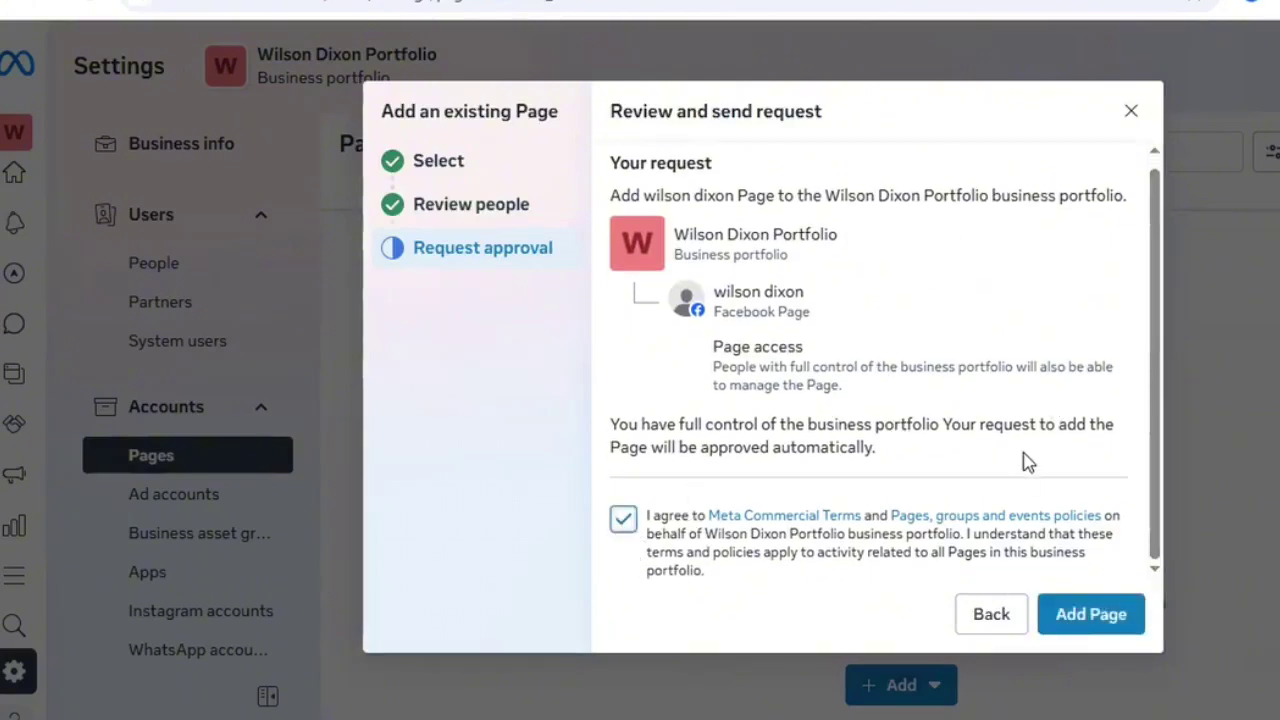
pyautogui.click(1090, 612)
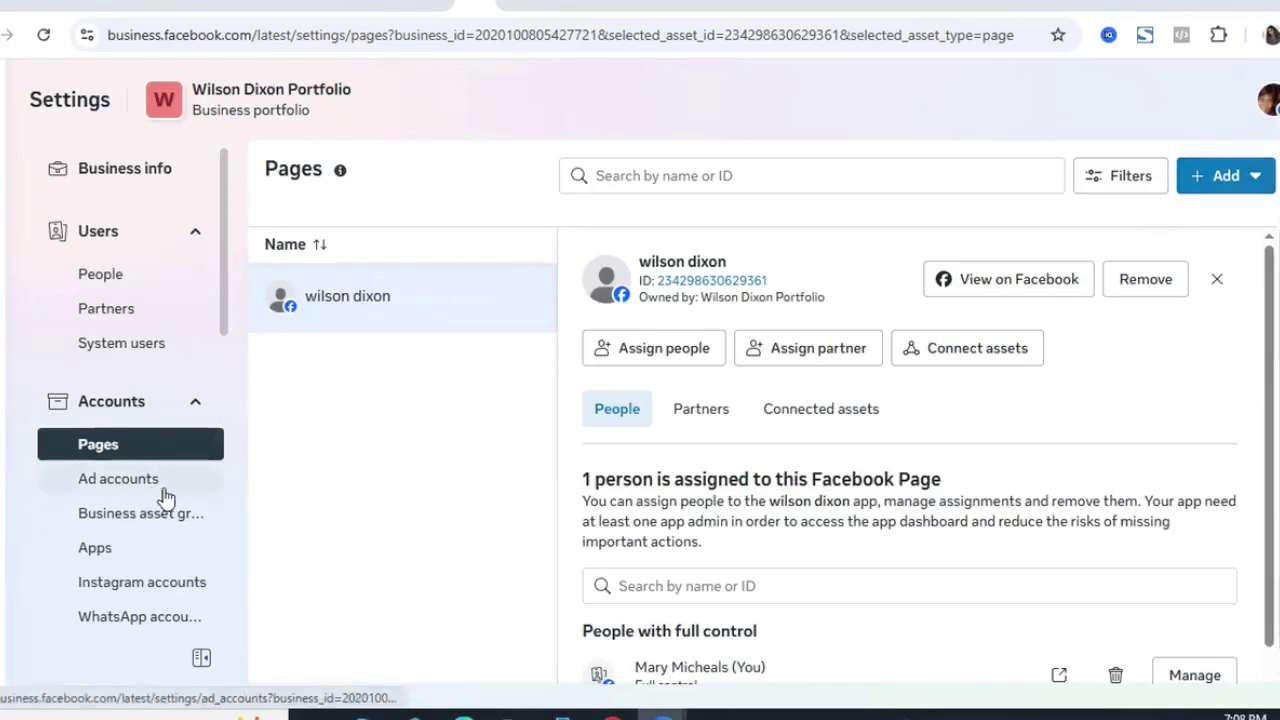
# - From the portfolio's Ad accounts settings, choose to create a new ad account
pyautogui.click(110, 487)
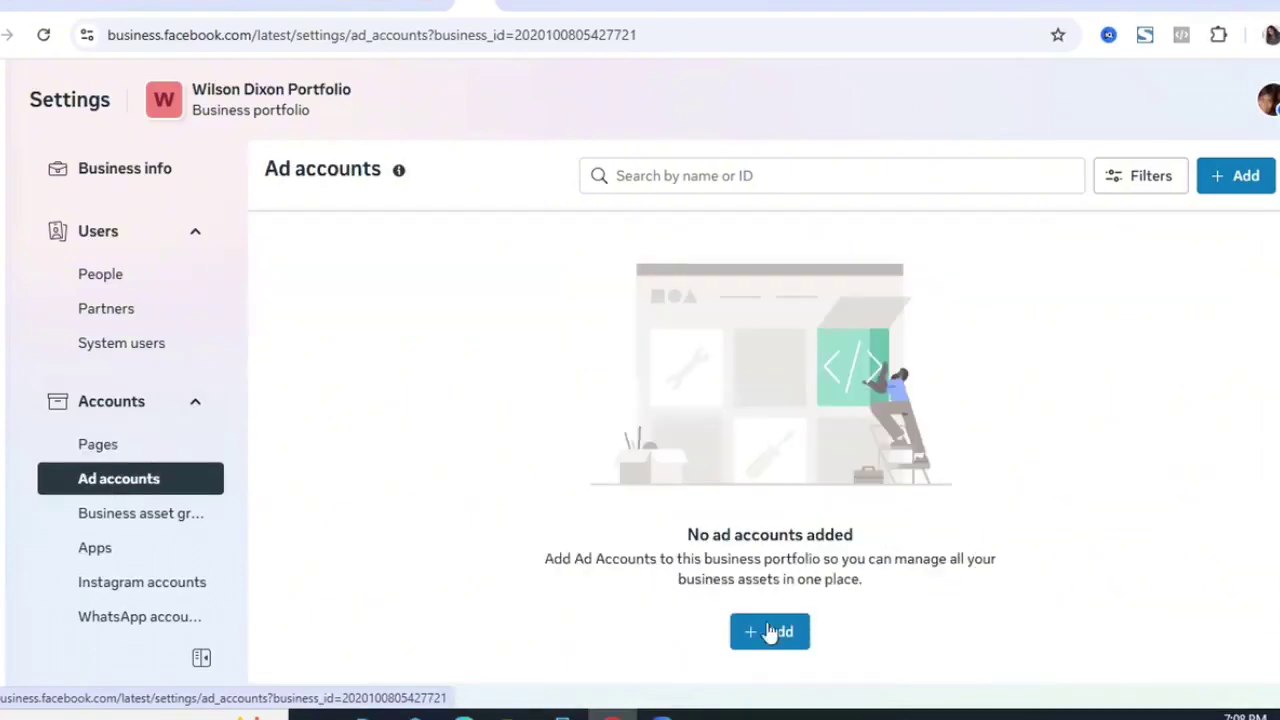
pyautogui.click(766, 638)
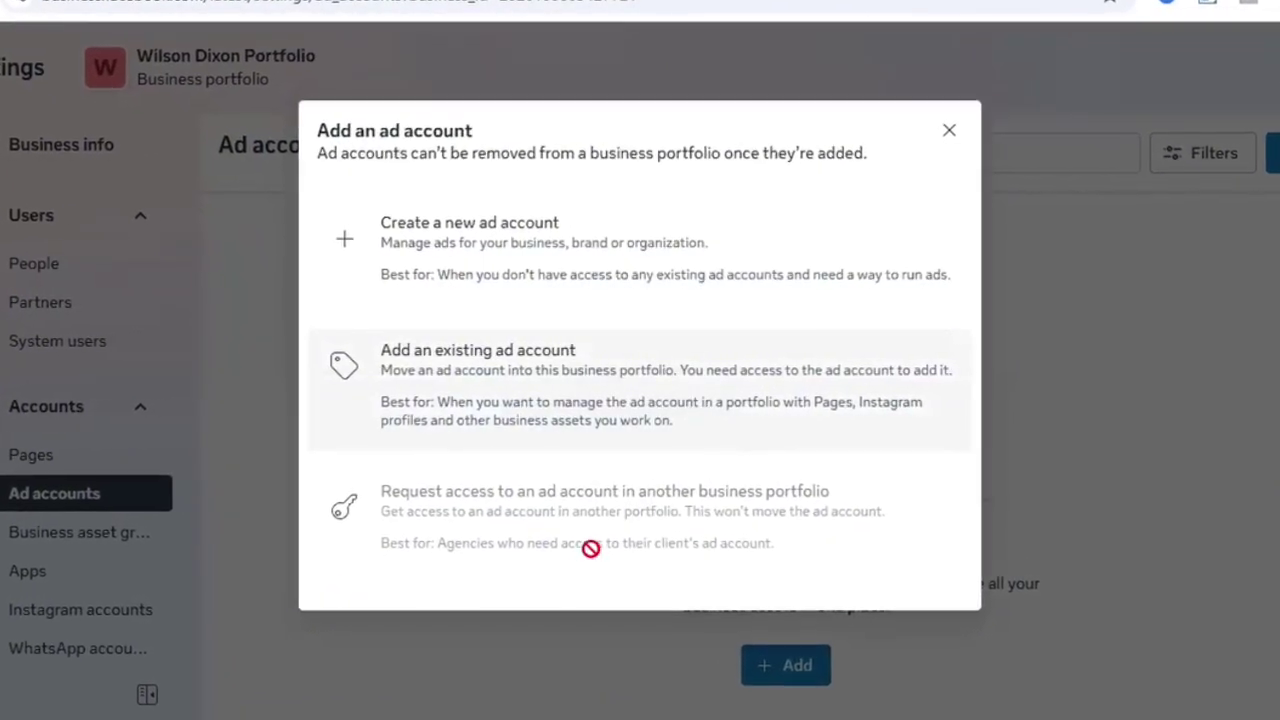
pyautogui.moveTo(581, 530)
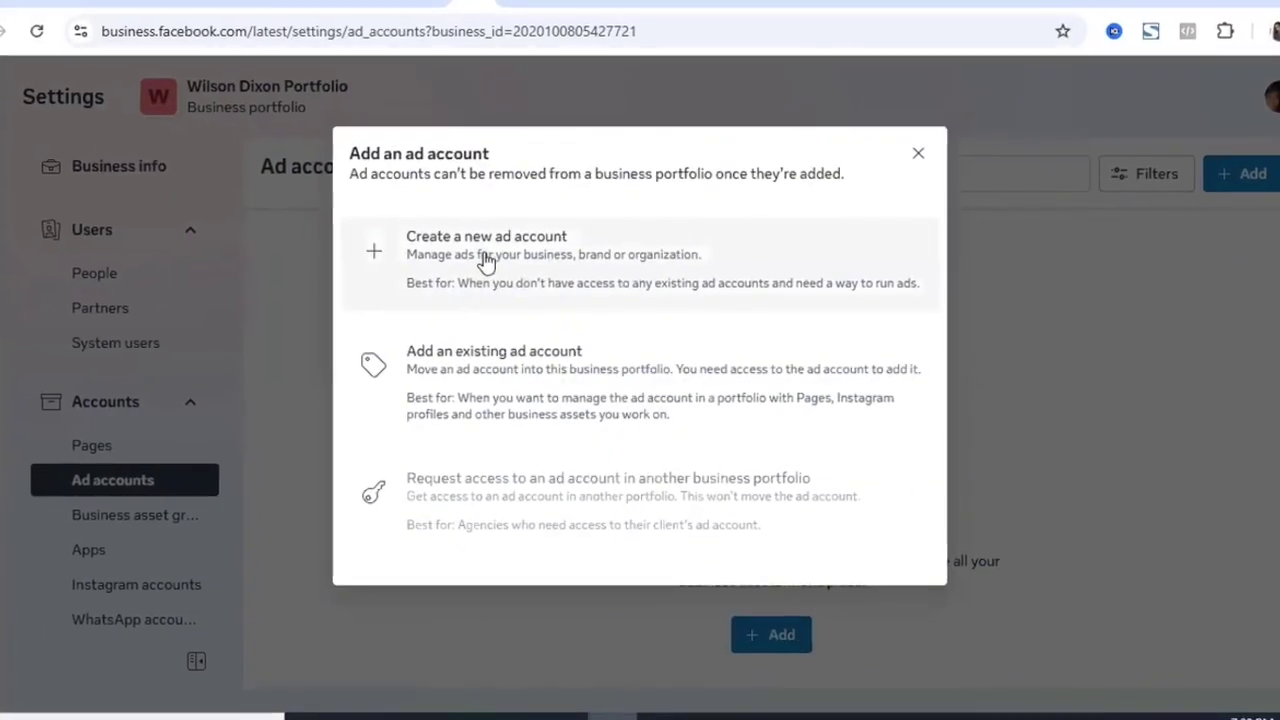
pyautogui.click(355, 230)
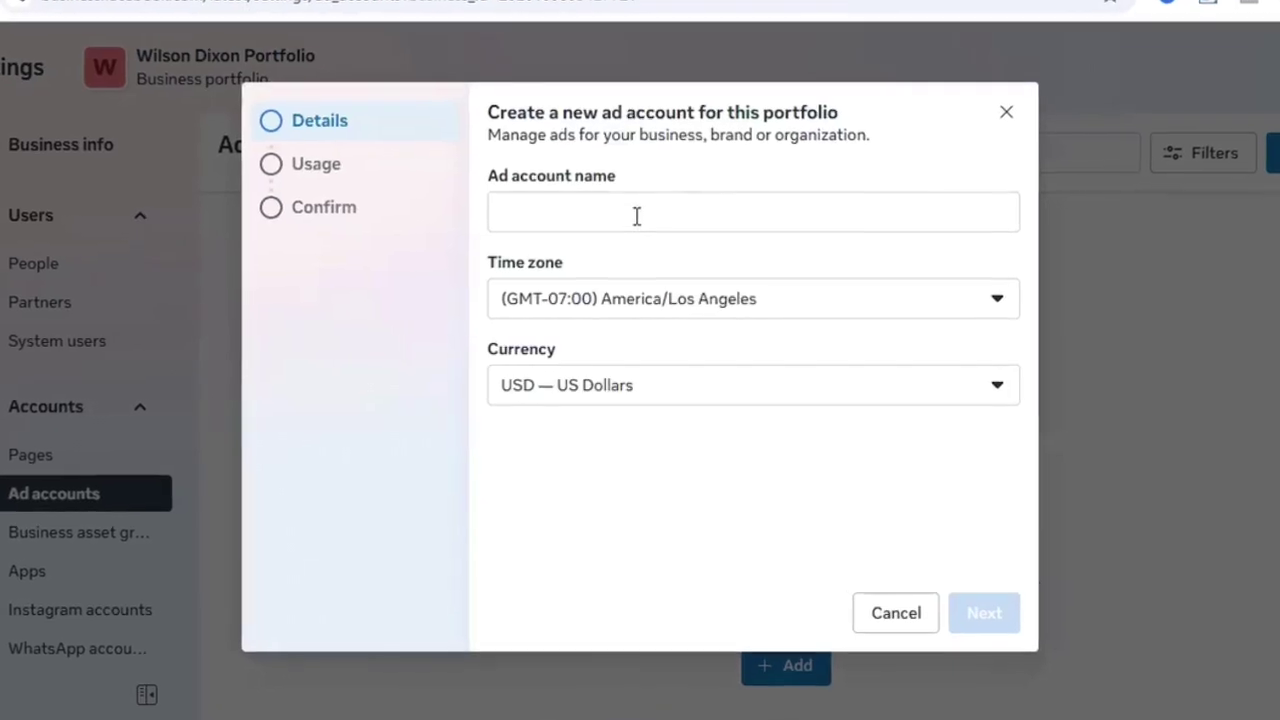
# - Name the ad account Wilson Dixon Naira with time zone GMT+01:00 Africa/Lagos
pyautogui.click(635, 220)
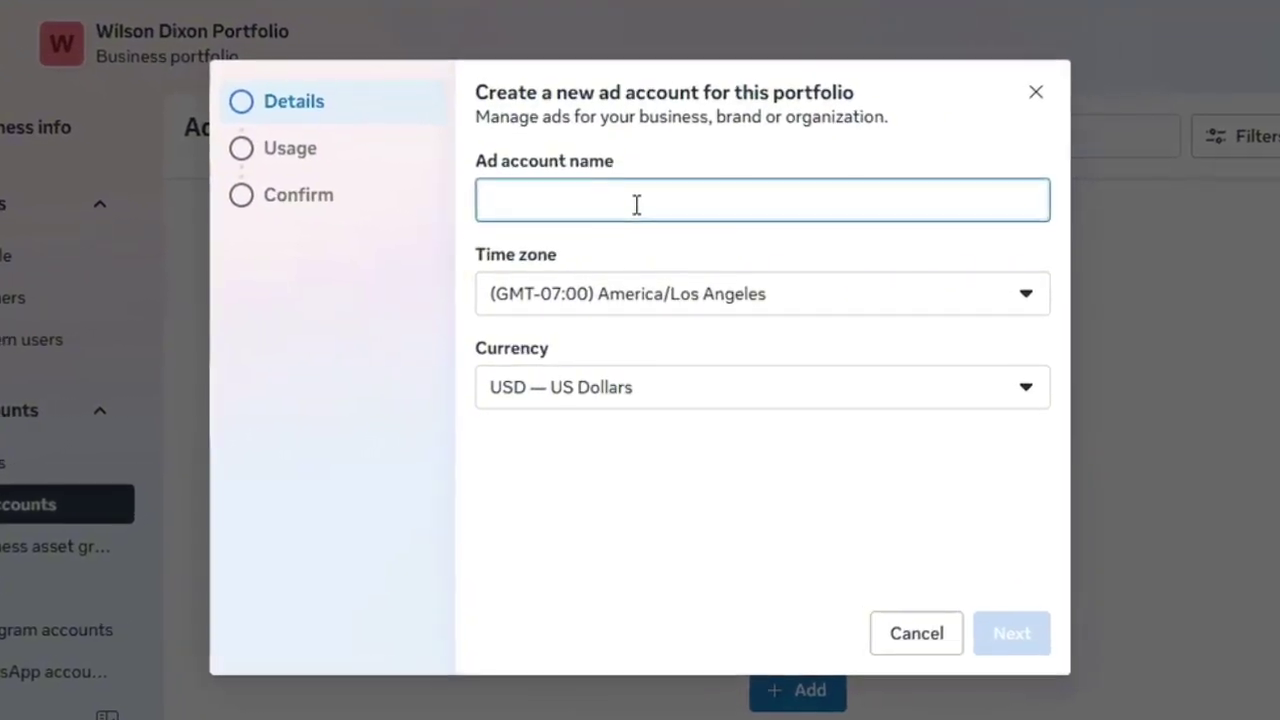
pyautogui.write('Wilson Dixon Naira')
pyautogui.click(755, 298)
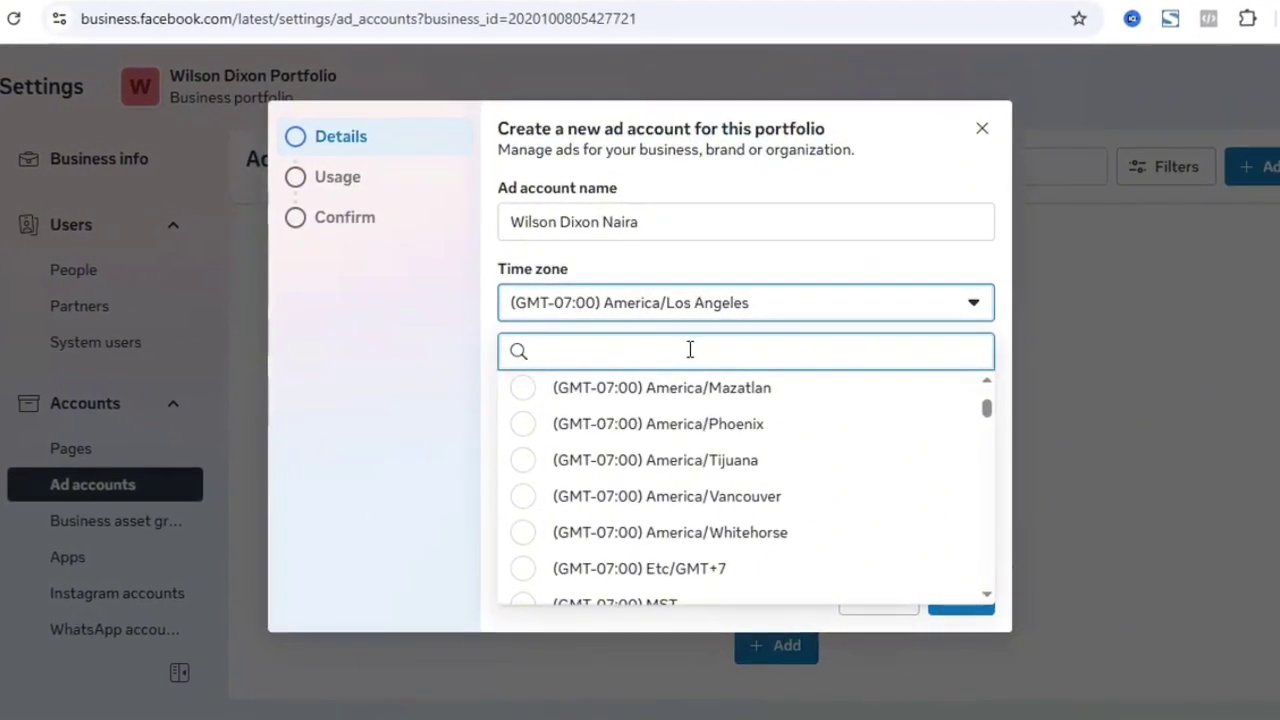
pyautogui.write('We')
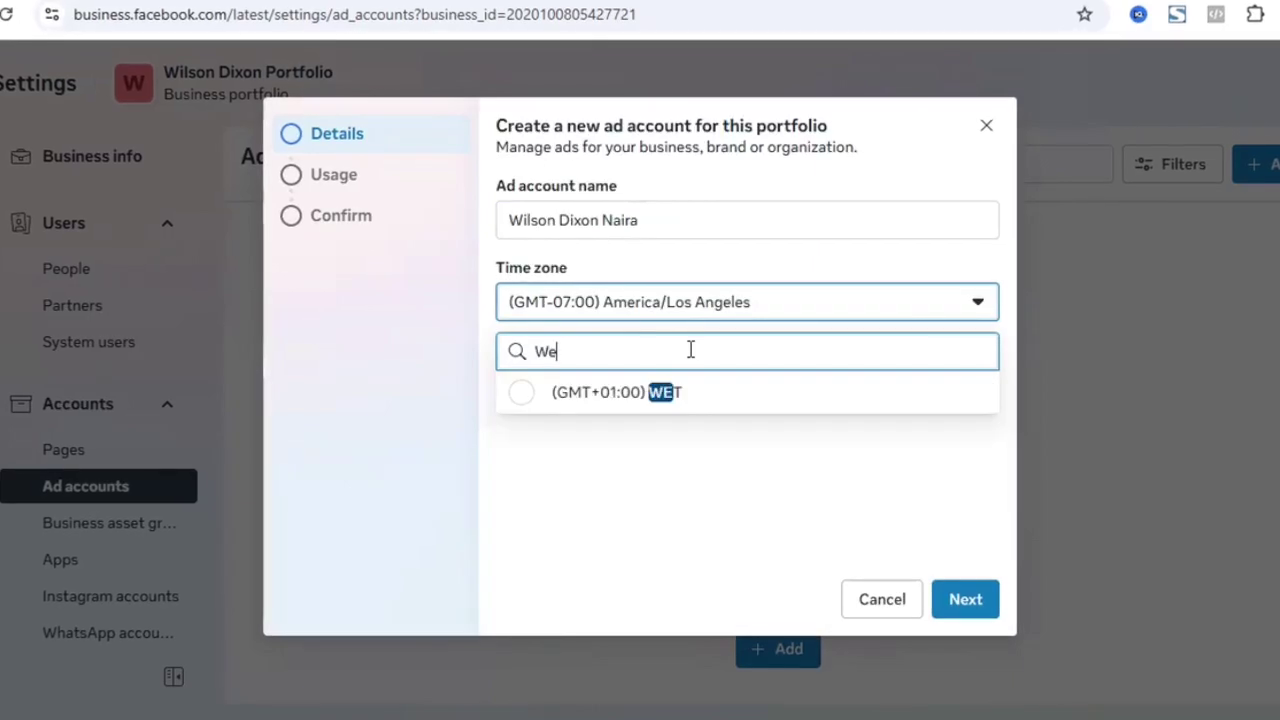
pyautogui.press('BackSpace')
pyautogui.press('BackSpace')
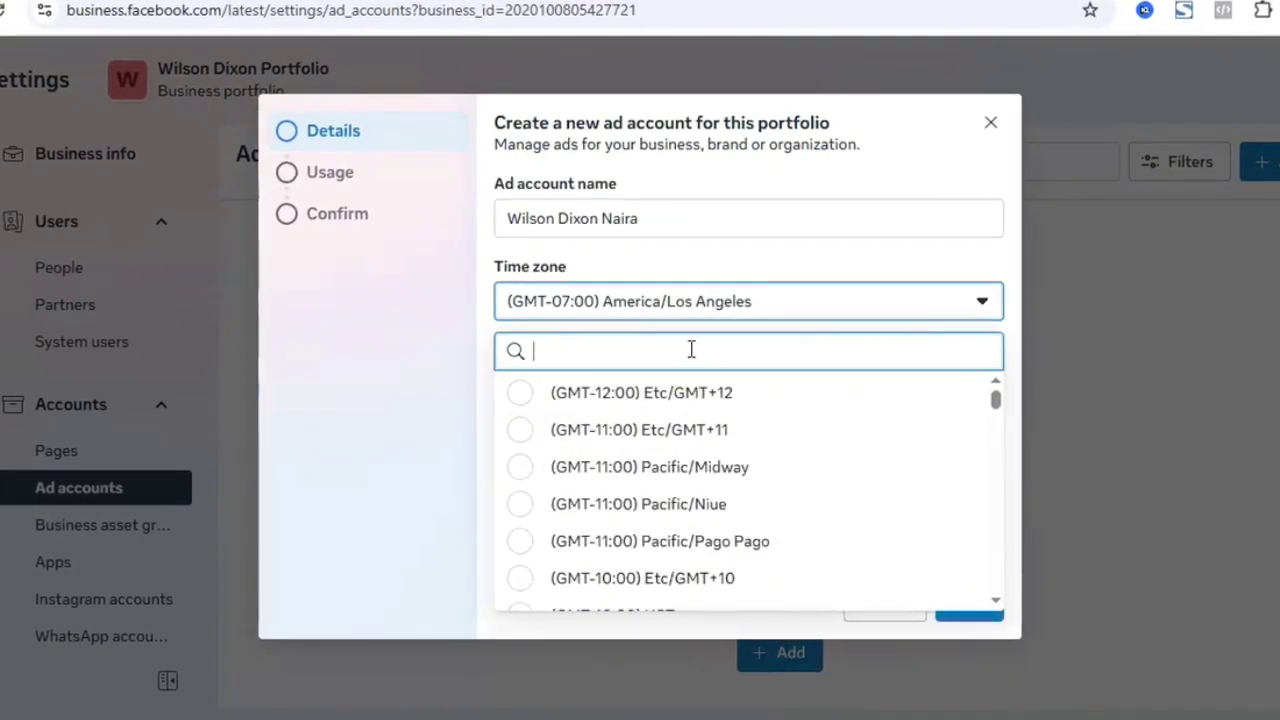
pyautogui.write('La')
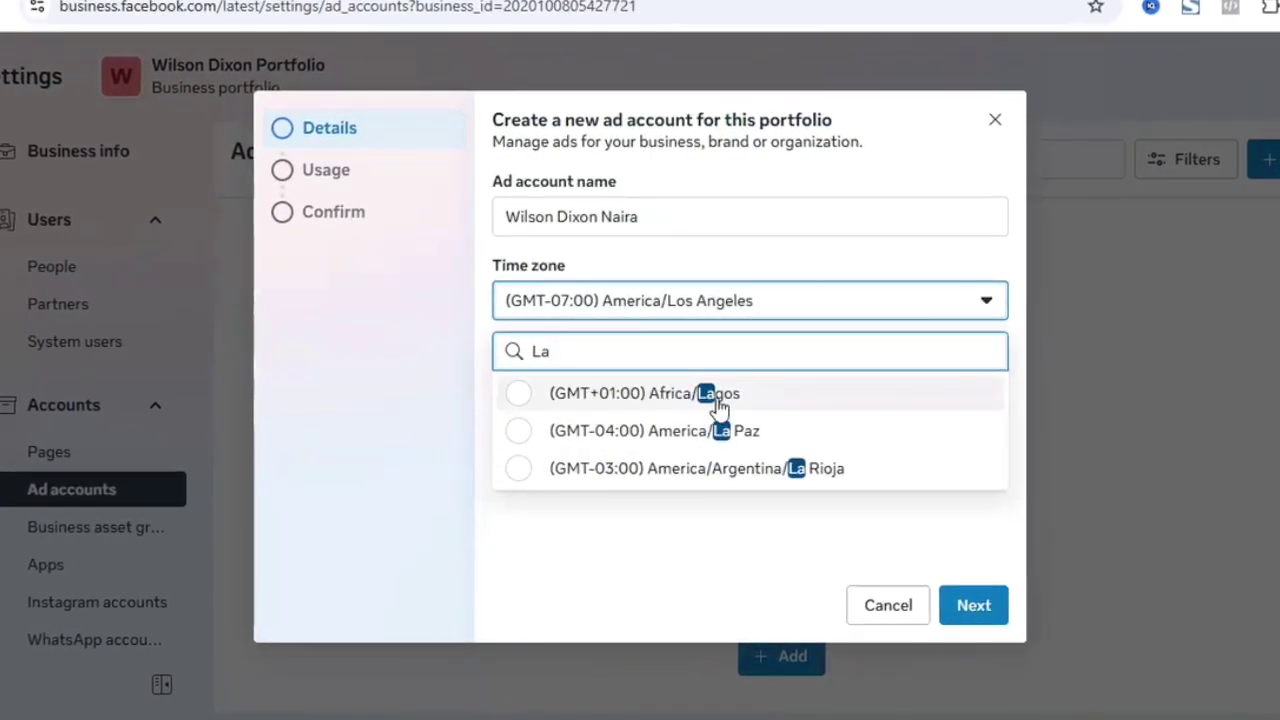
pyautogui.click(650, 400)
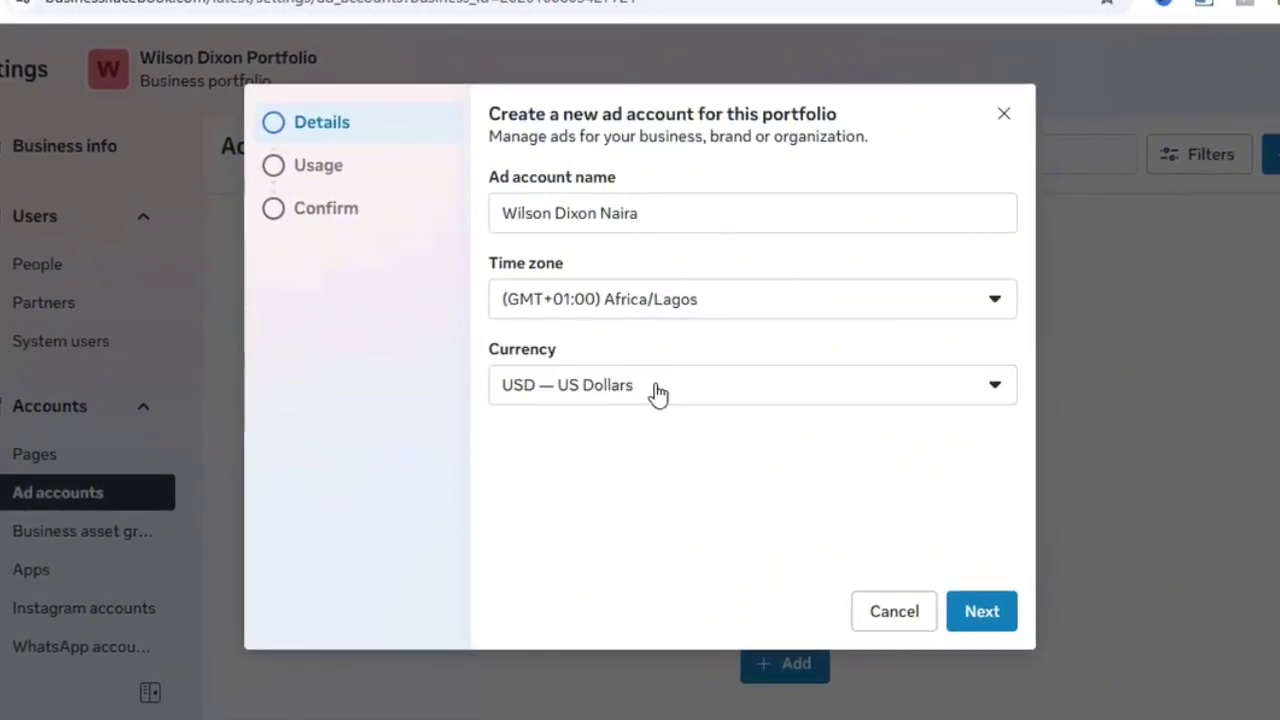
# - Set the currency to NGN Nigerian Naira and continue to the Usage step
pyautogui.click(656, 390)
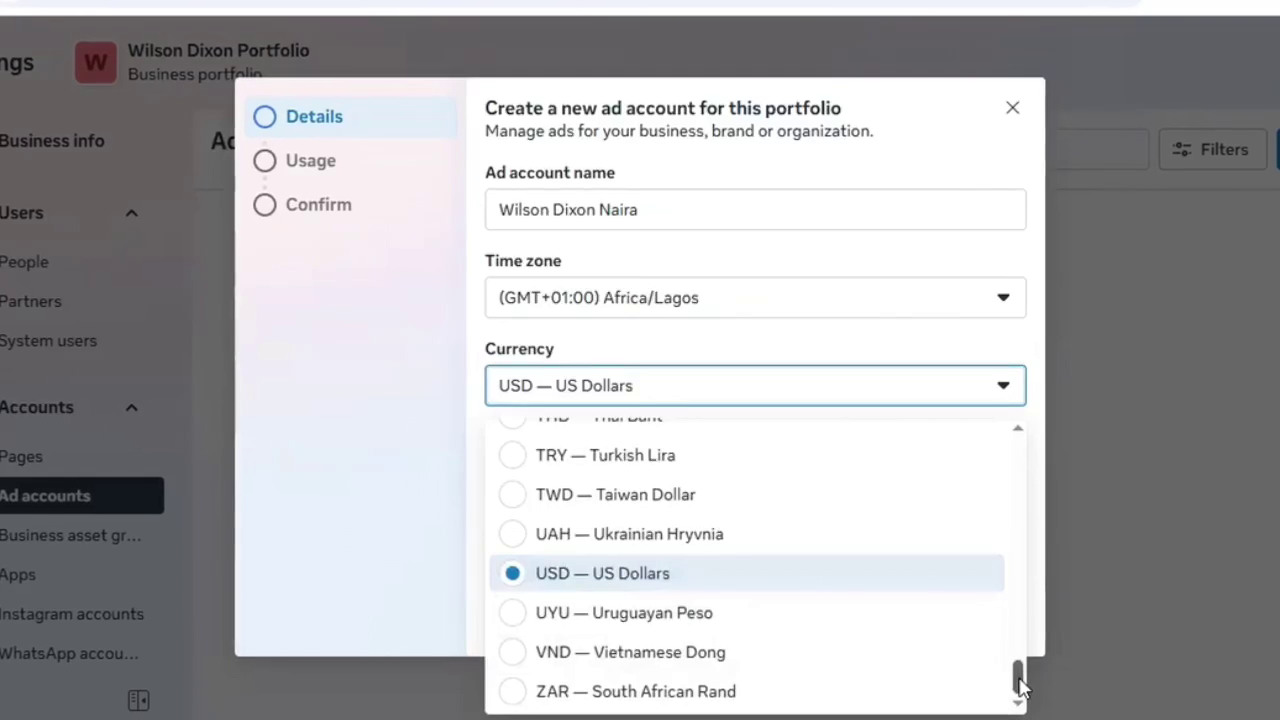
pyautogui.scroll(10, 1010, 620)
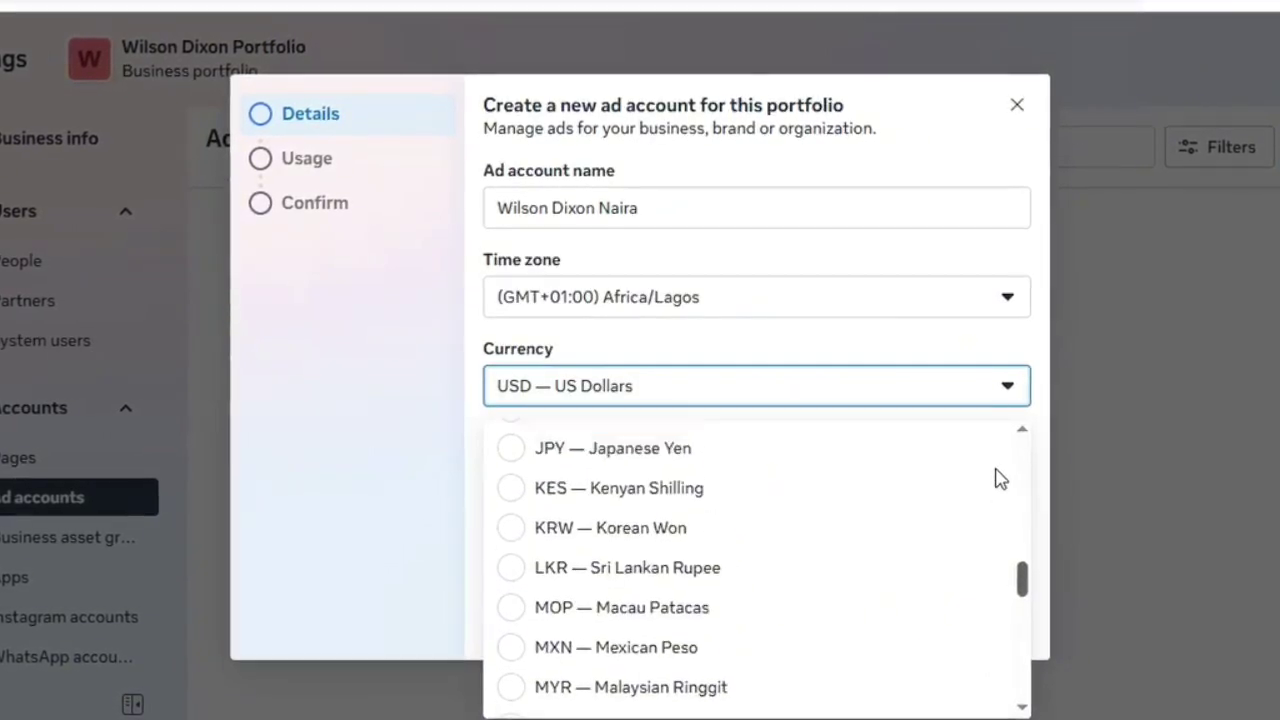
pyautogui.scroll(4, 993, 465)
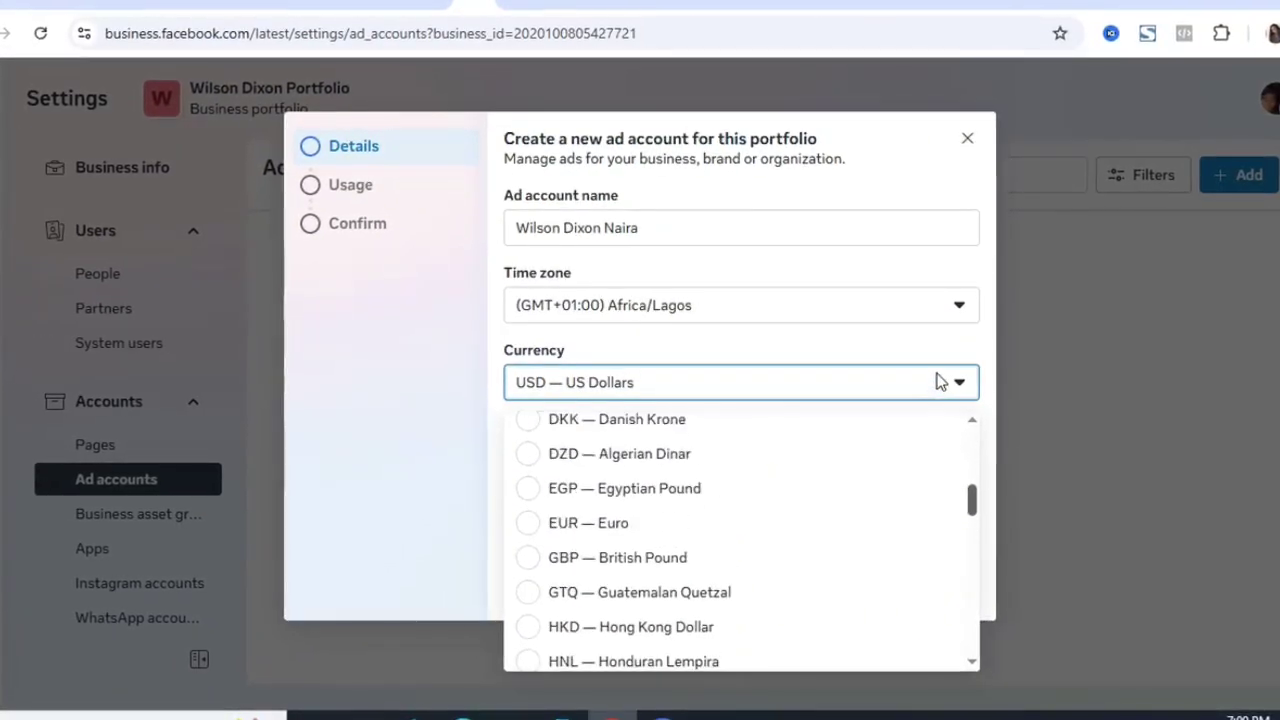
pyautogui.click(988, 528)
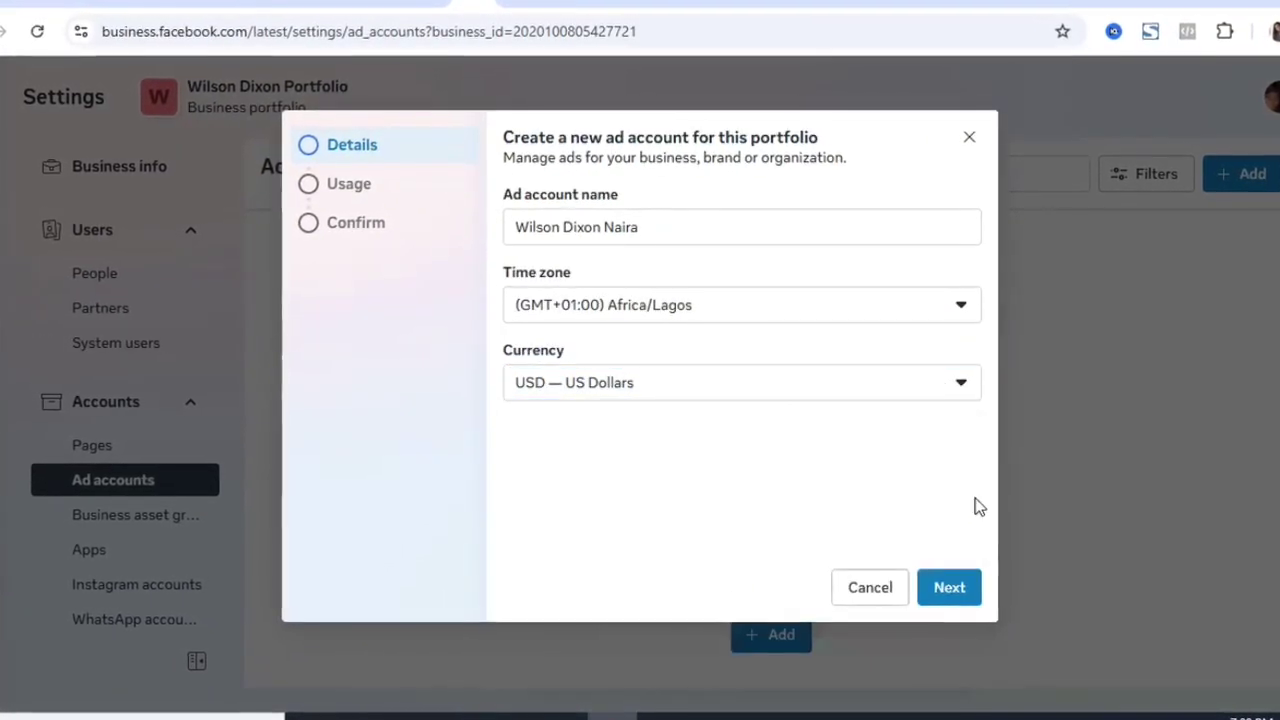
pyautogui.click(866, 389)
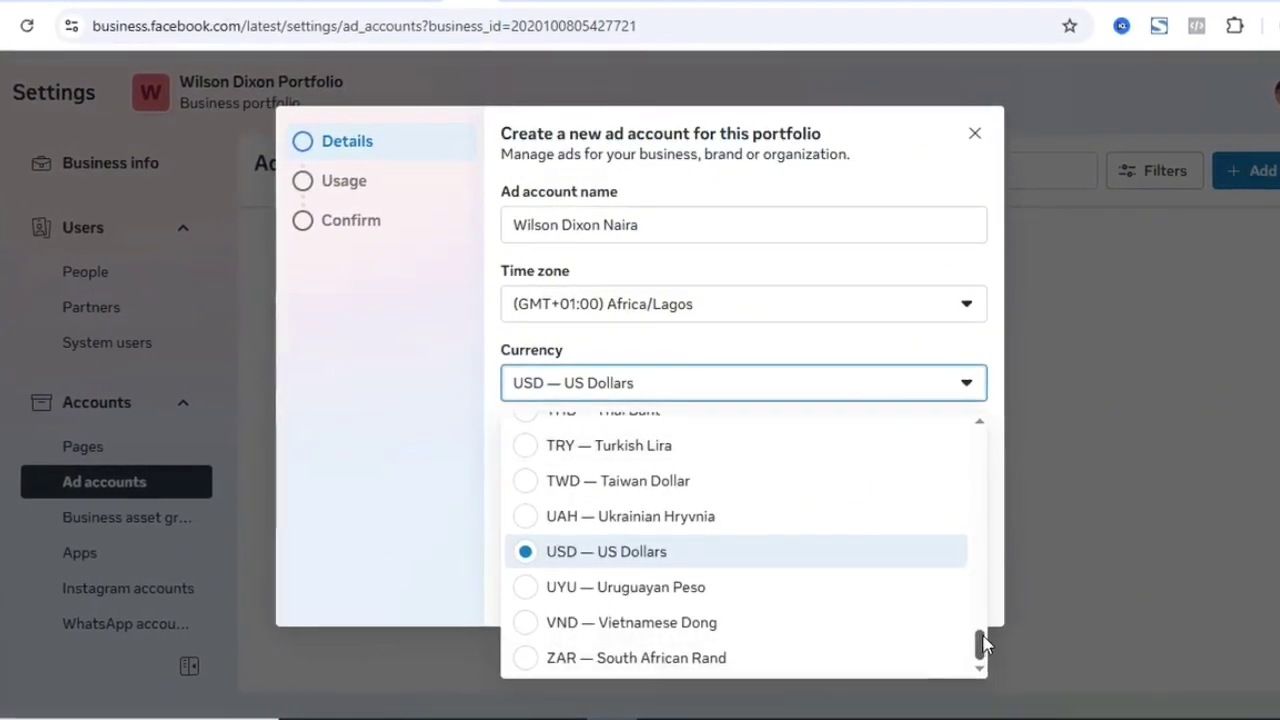
pyautogui.scroll(3, 984, 585)
pyautogui.scroll(4, 980, 560)
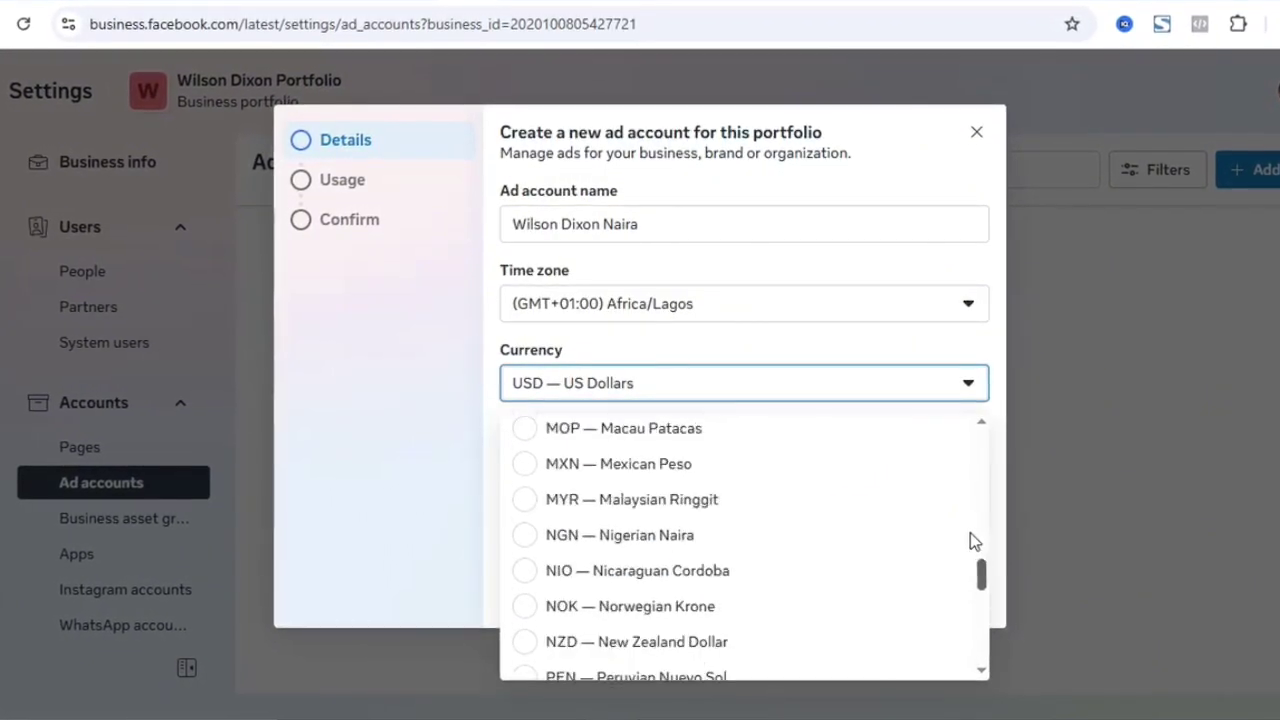
pyautogui.click(707, 547)
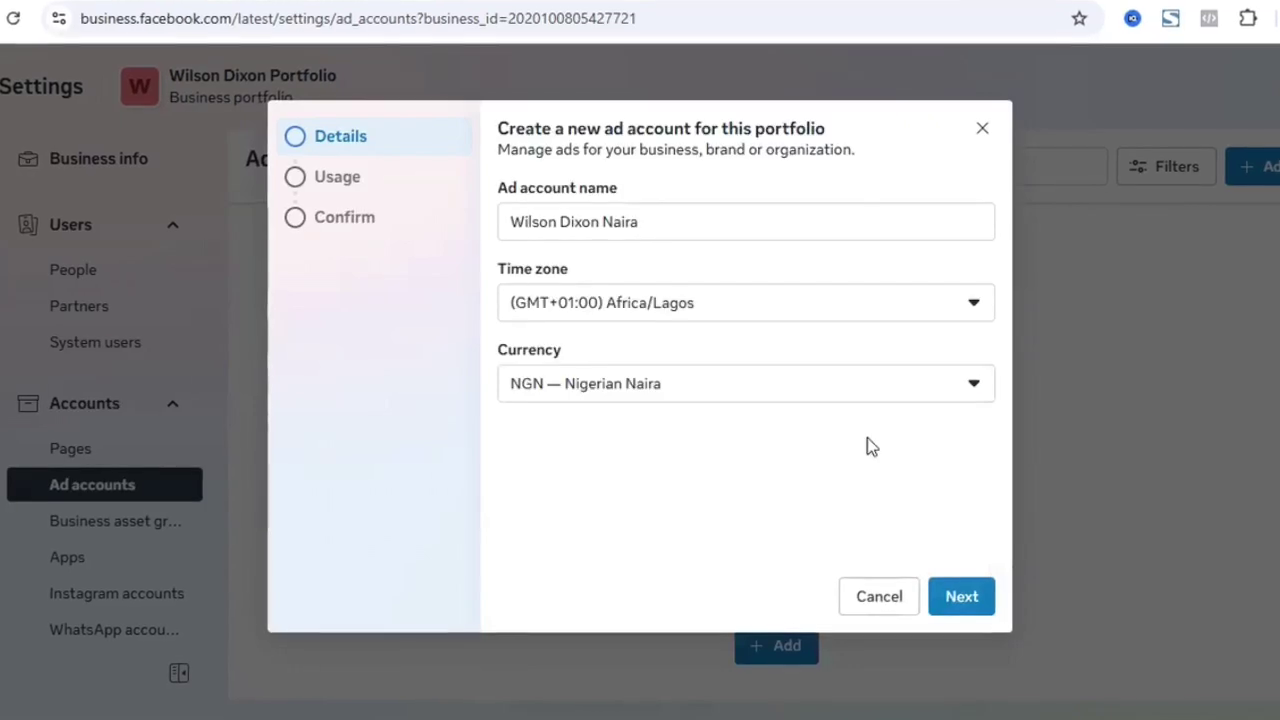
pyautogui.click(963, 598)
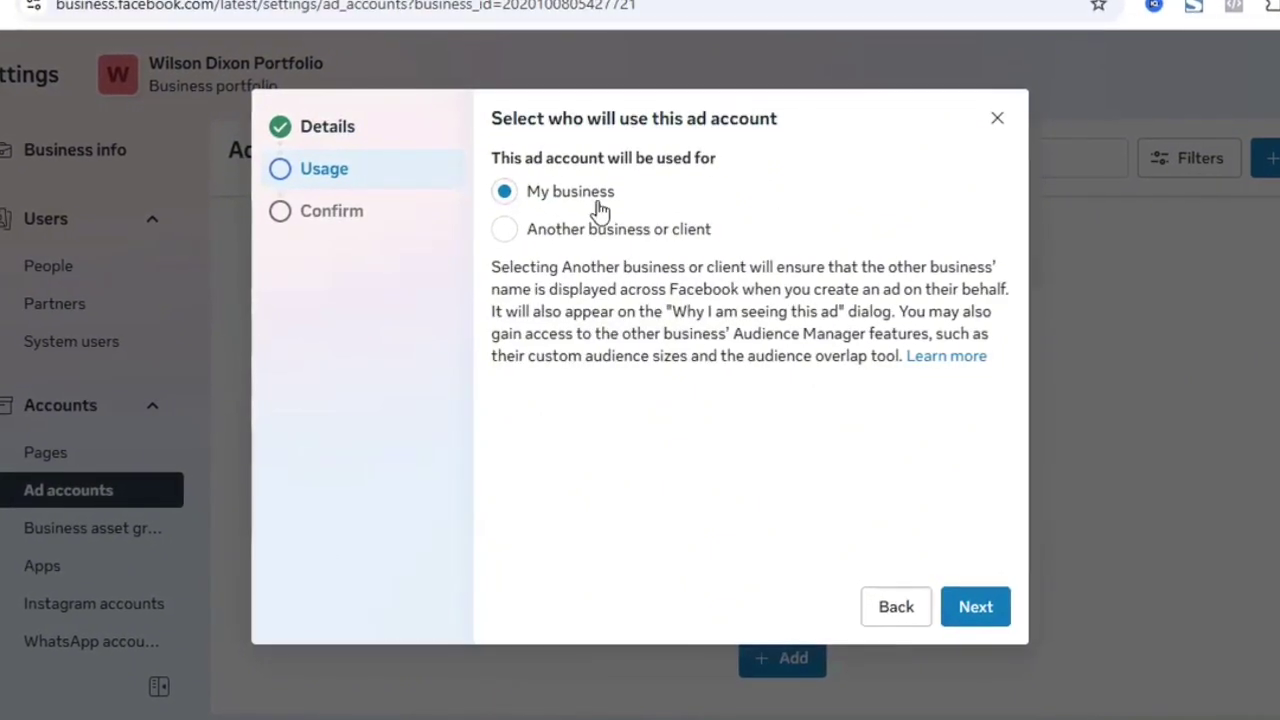
# - Keep 'My business' as the ad account's usage and continue to Confirm
pyautogui.click(978, 612)
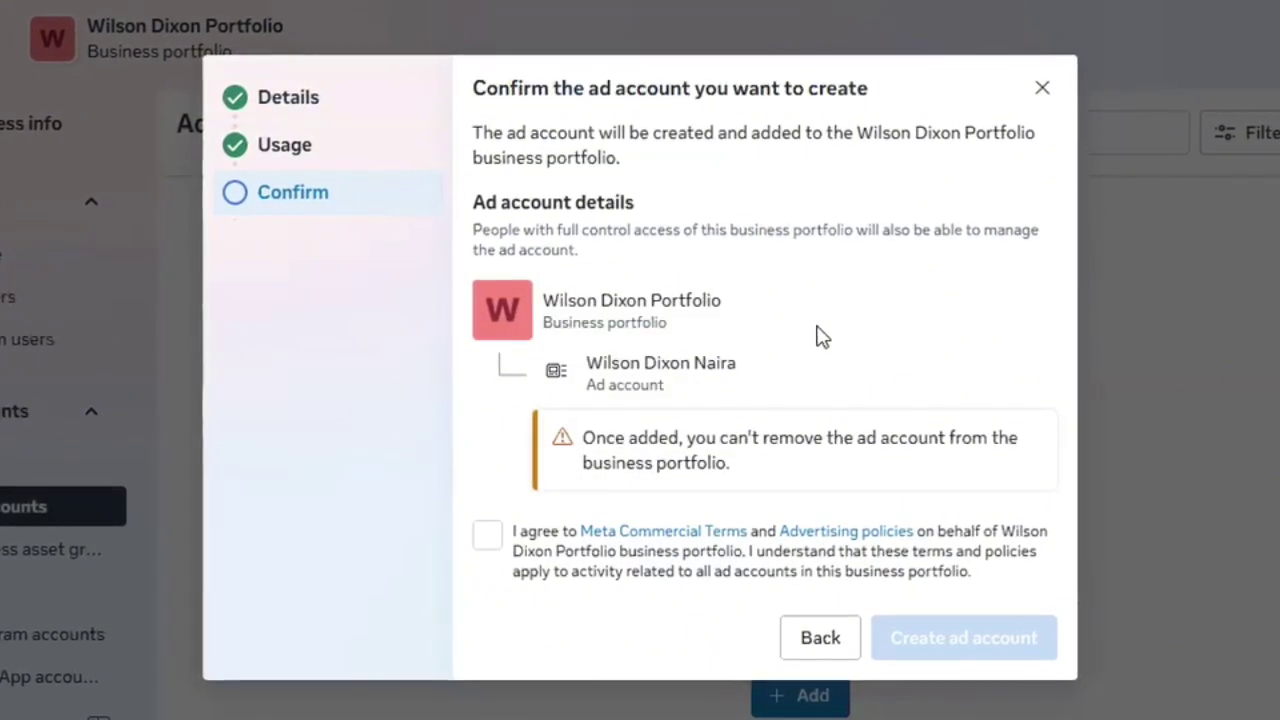
# - Accept the Meta Commercial Terms and create the Wilson Dixon Naira ad account
pyautogui.click(484, 540)
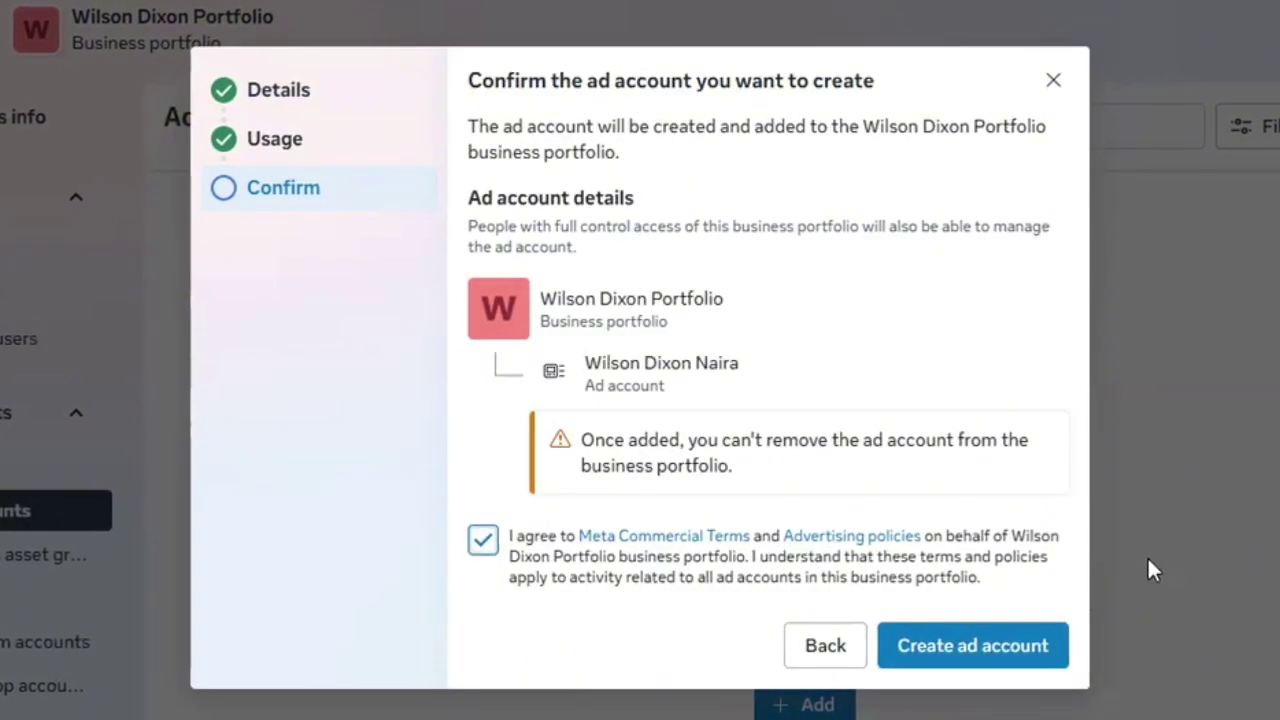
pyautogui.click(966, 652)
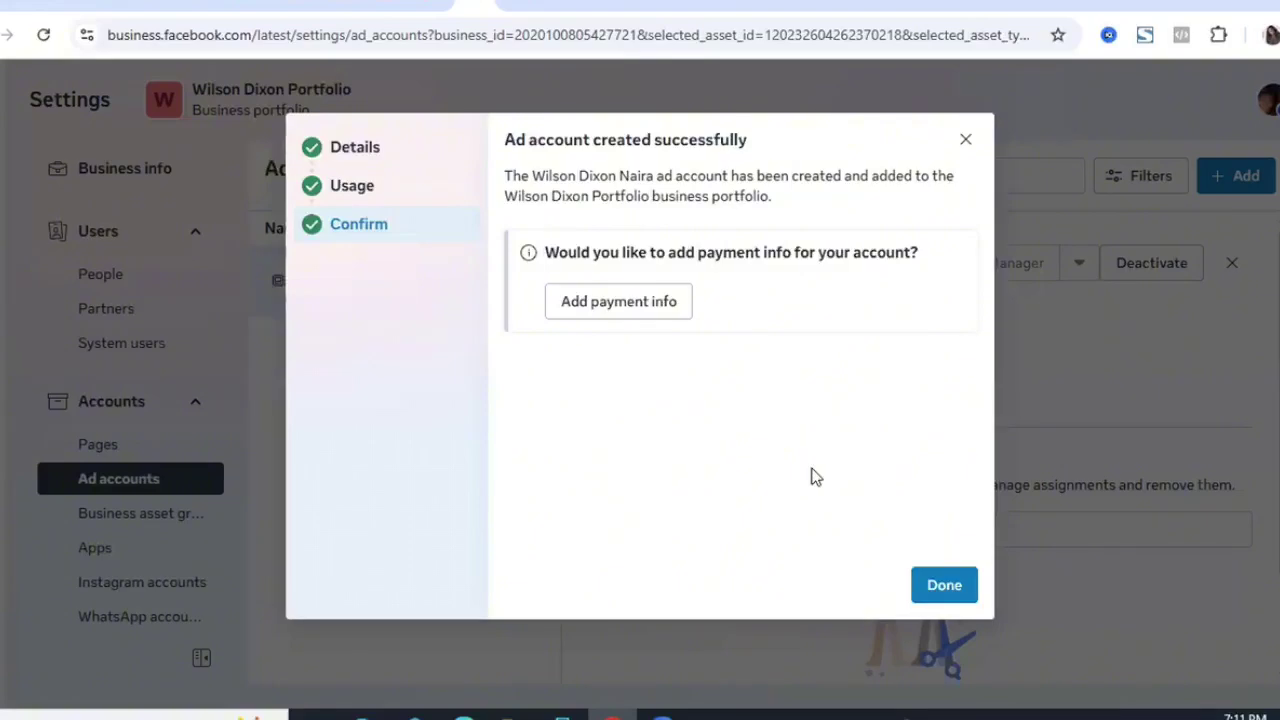
# - Start payment info setup with Nigeria, Naira and Lagos time zone, choosing debit or credit card
pyautogui.click(634, 311)
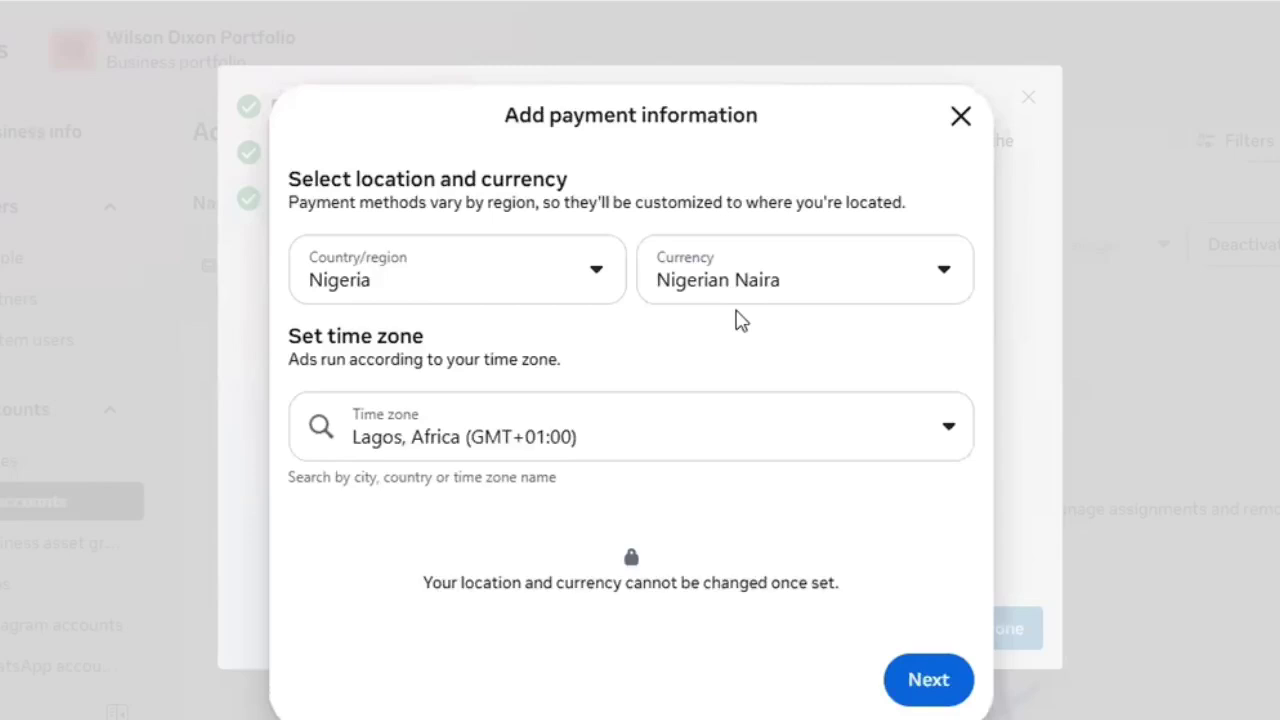
pyautogui.click(916, 685)
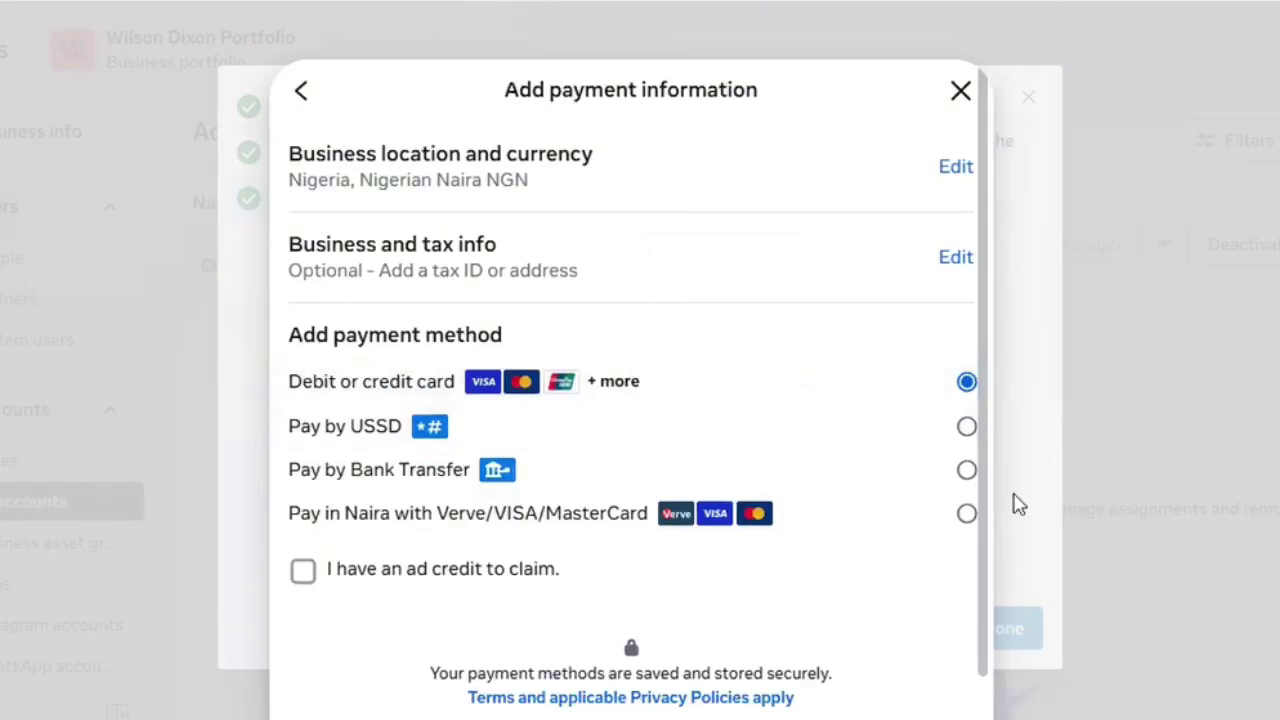
pyautogui.scroll(-2, 986, 629)
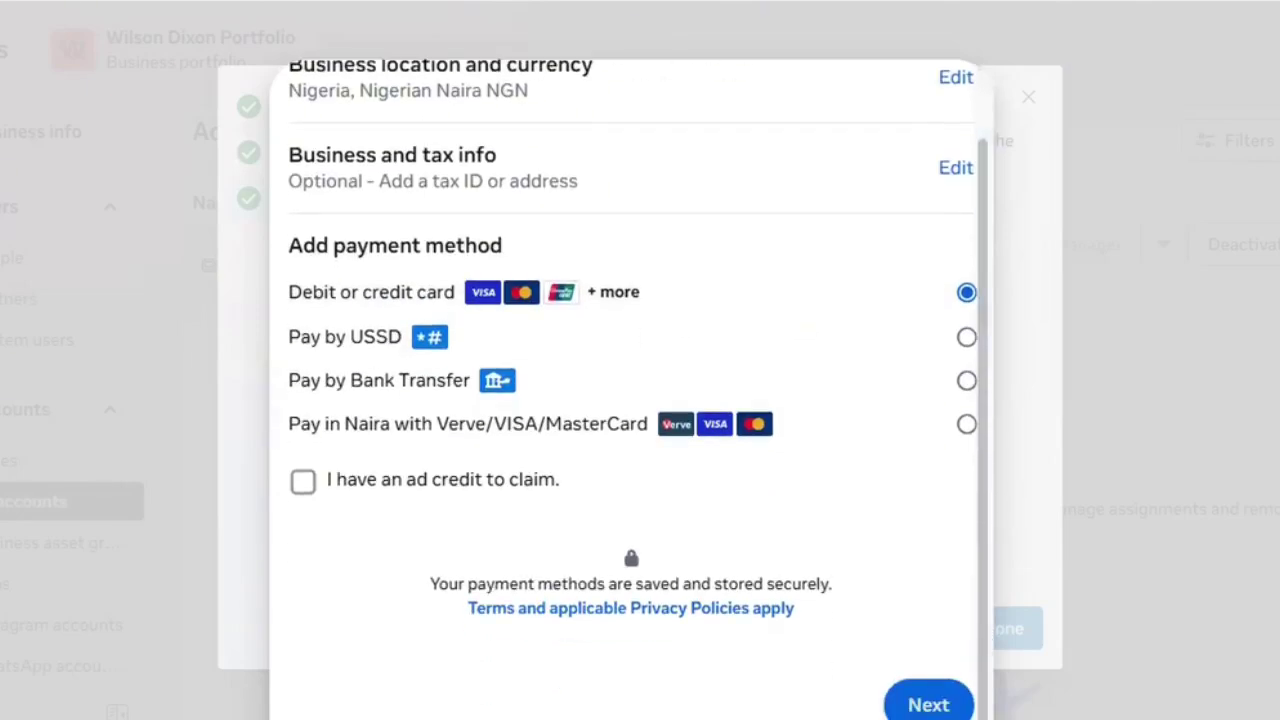
pyautogui.click(929, 705)
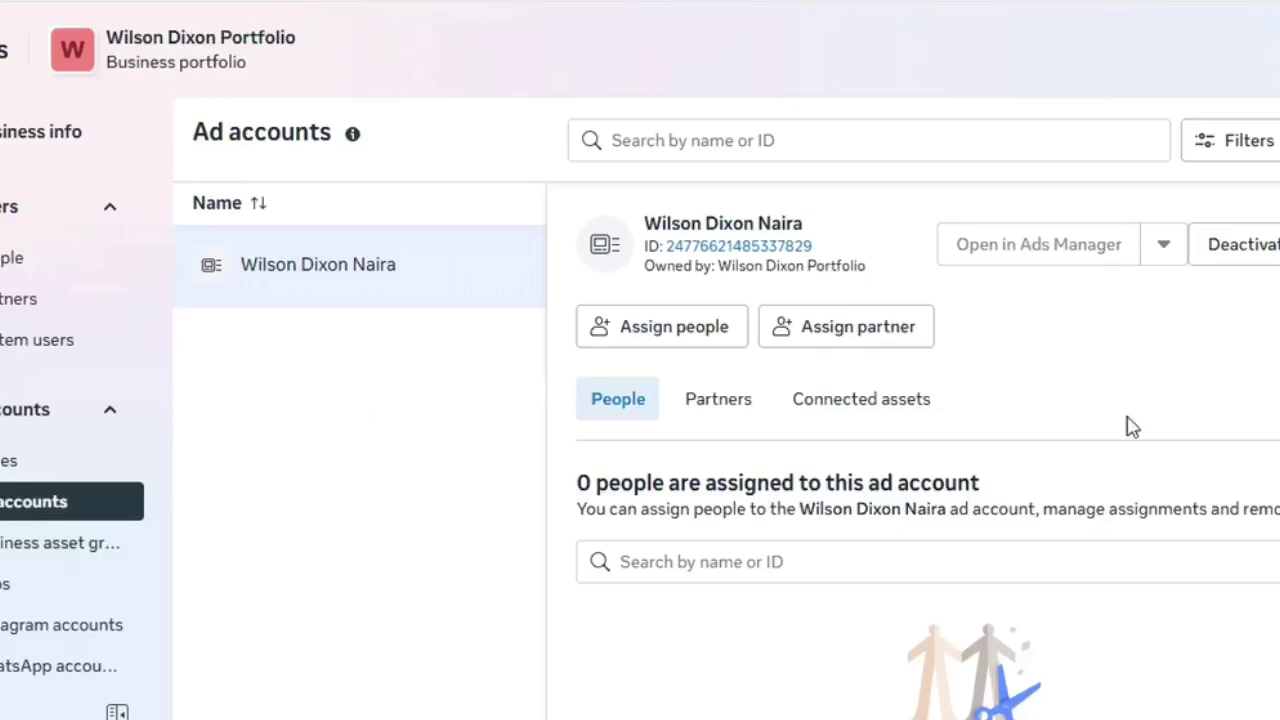
# - Assign the only available person to Wilson Dixon Naira with Manage ad accounts full control
pyautogui.click(628, 338)
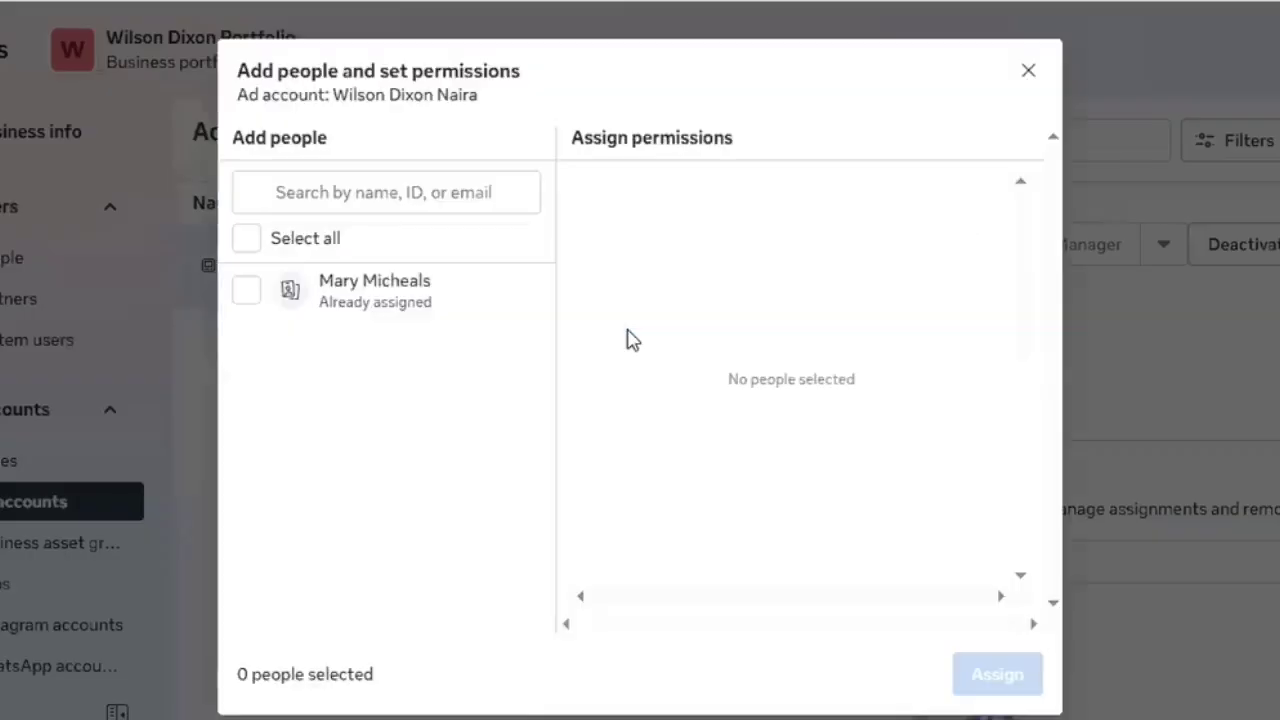
pyautogui.click(256, 310)
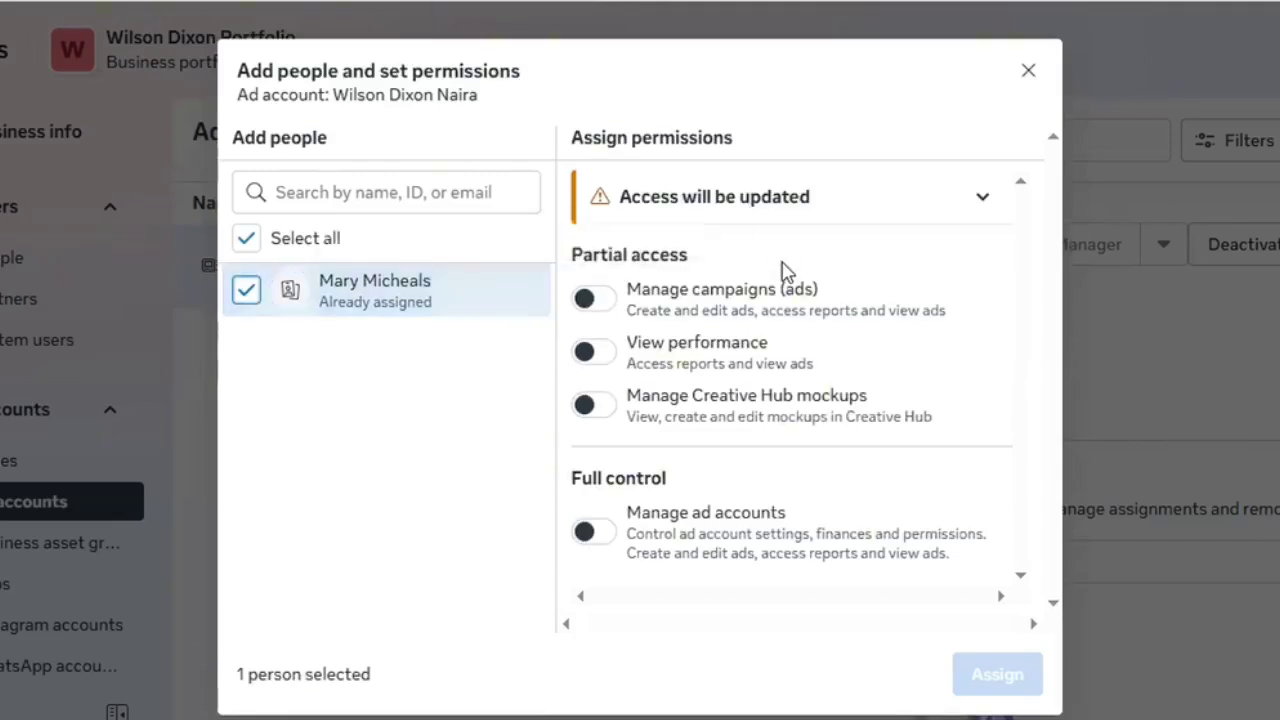
pyautogui.click(595, 533)
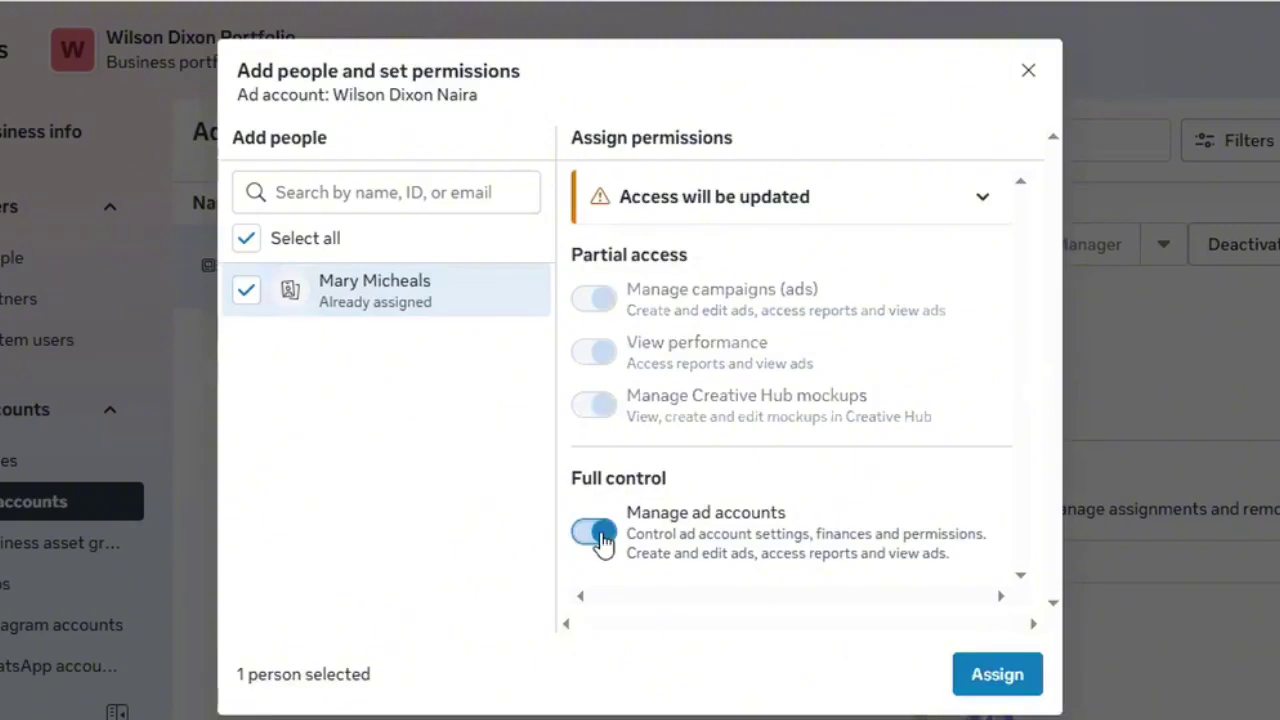
pyautogui.click(990, 675)
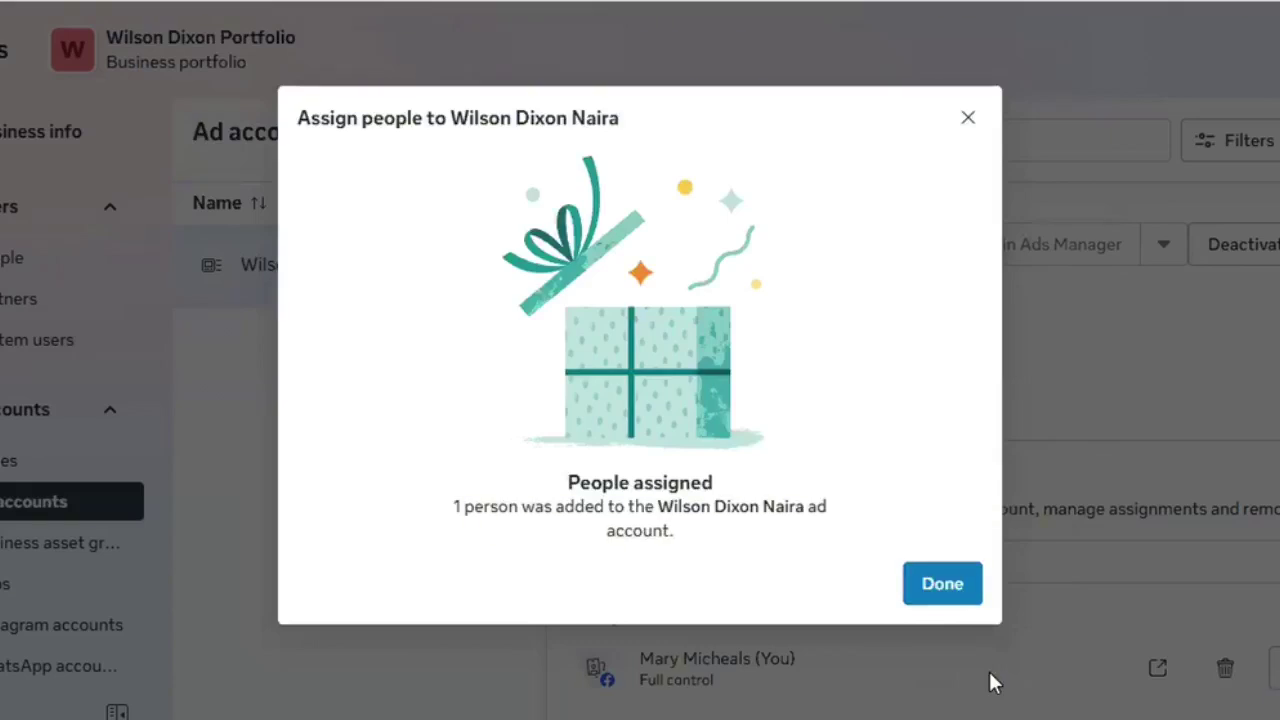
pyautogui.click(942, 584)
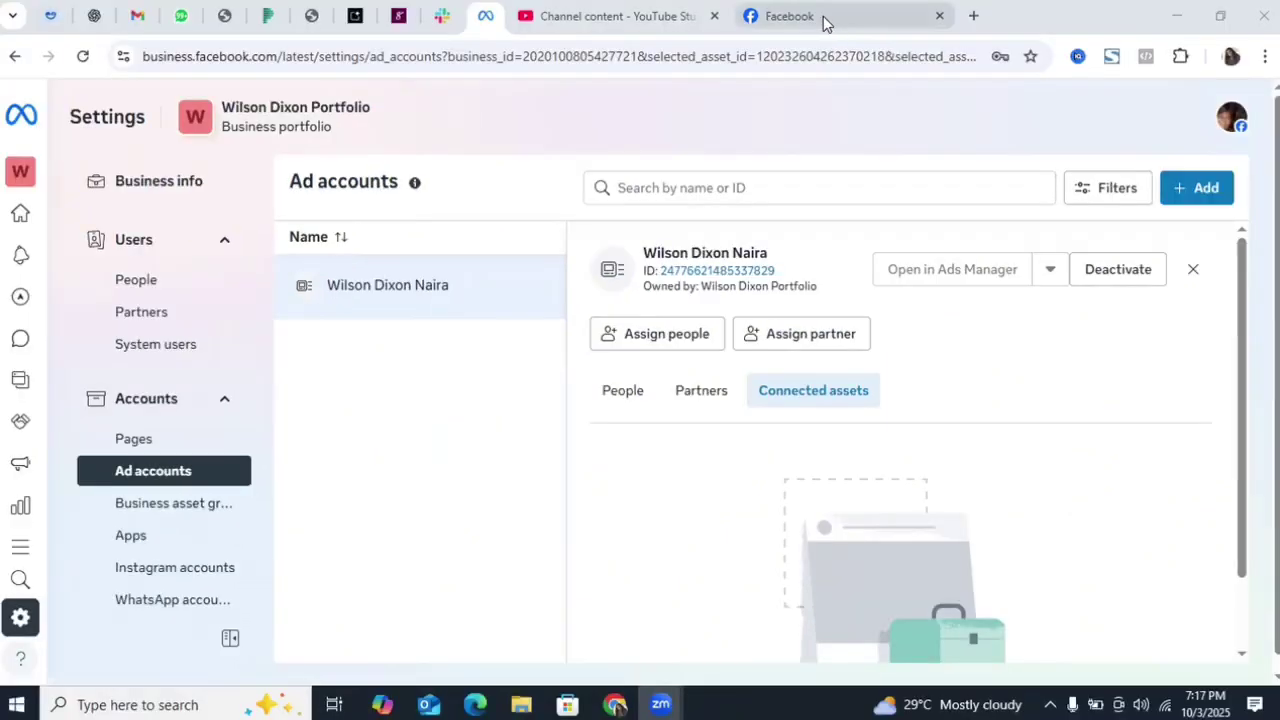
# - Go to the Unique artz page in Facebook and scroll to its posts
pyautogui.click(826, 20)
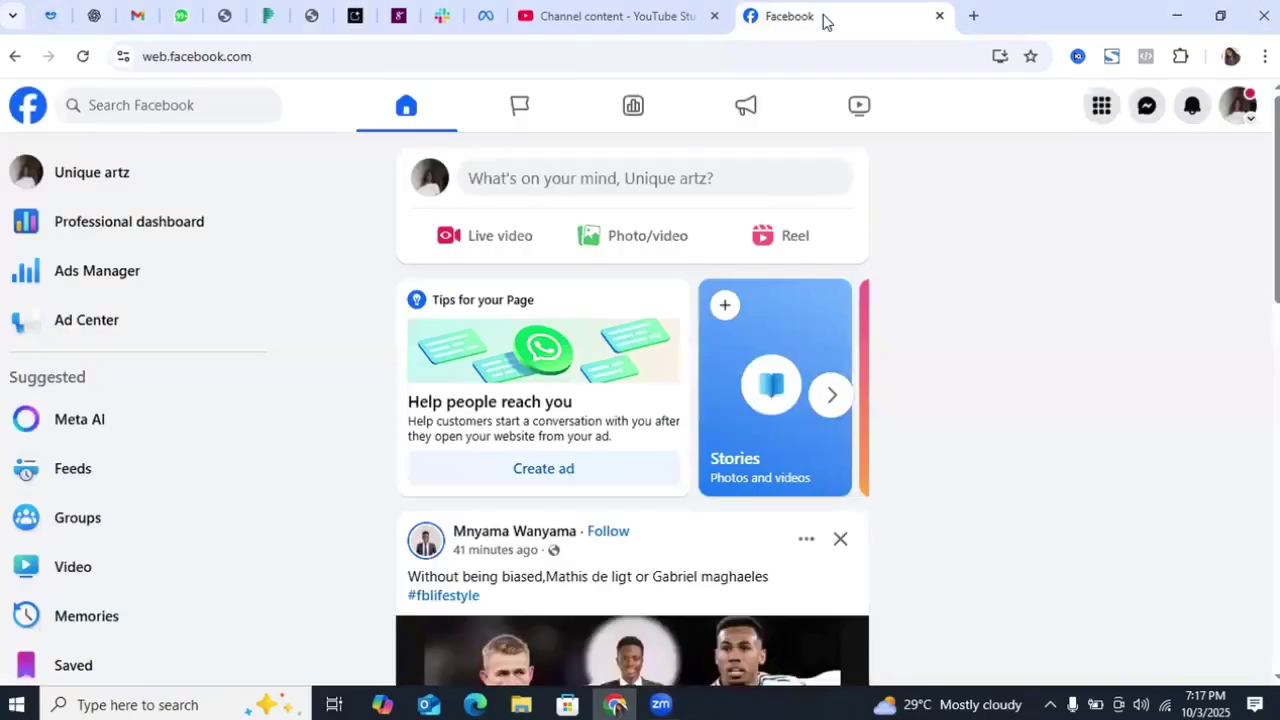
pyautogui.click(150, 188)
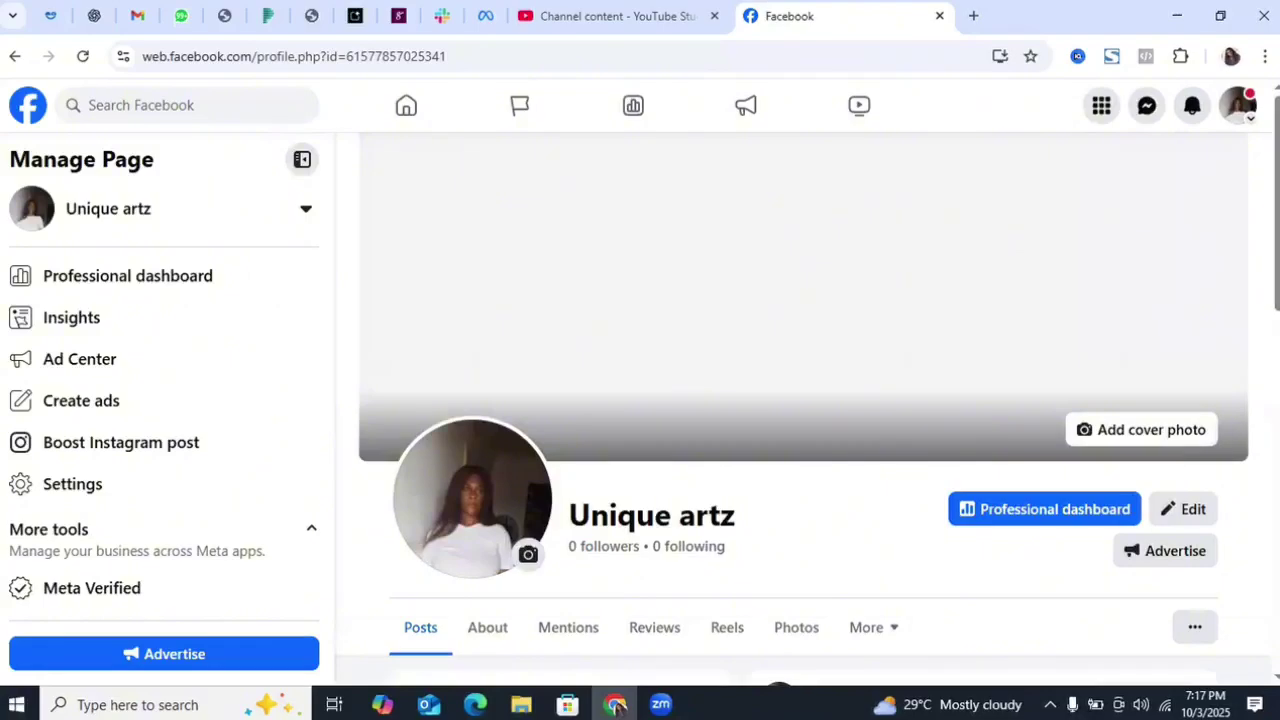
pyautogui.scroll(-5, 800, 410)
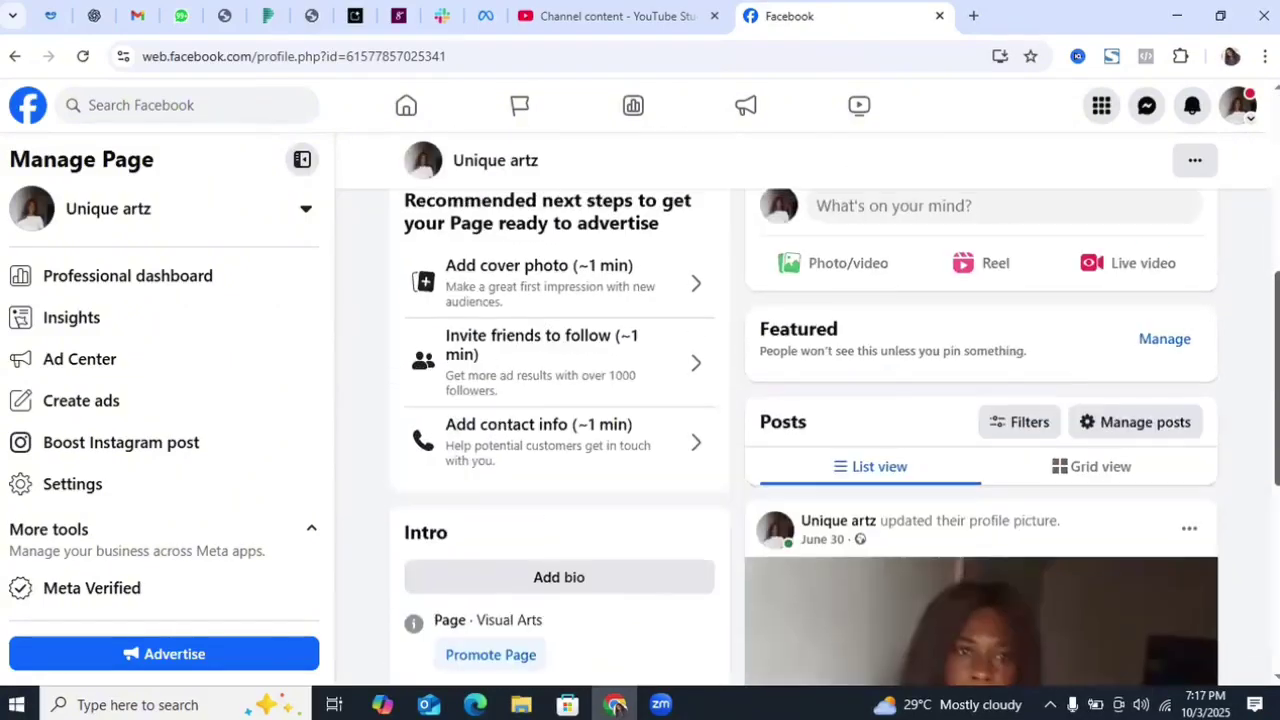
pyautogui.scroll(-4, 900, 500)
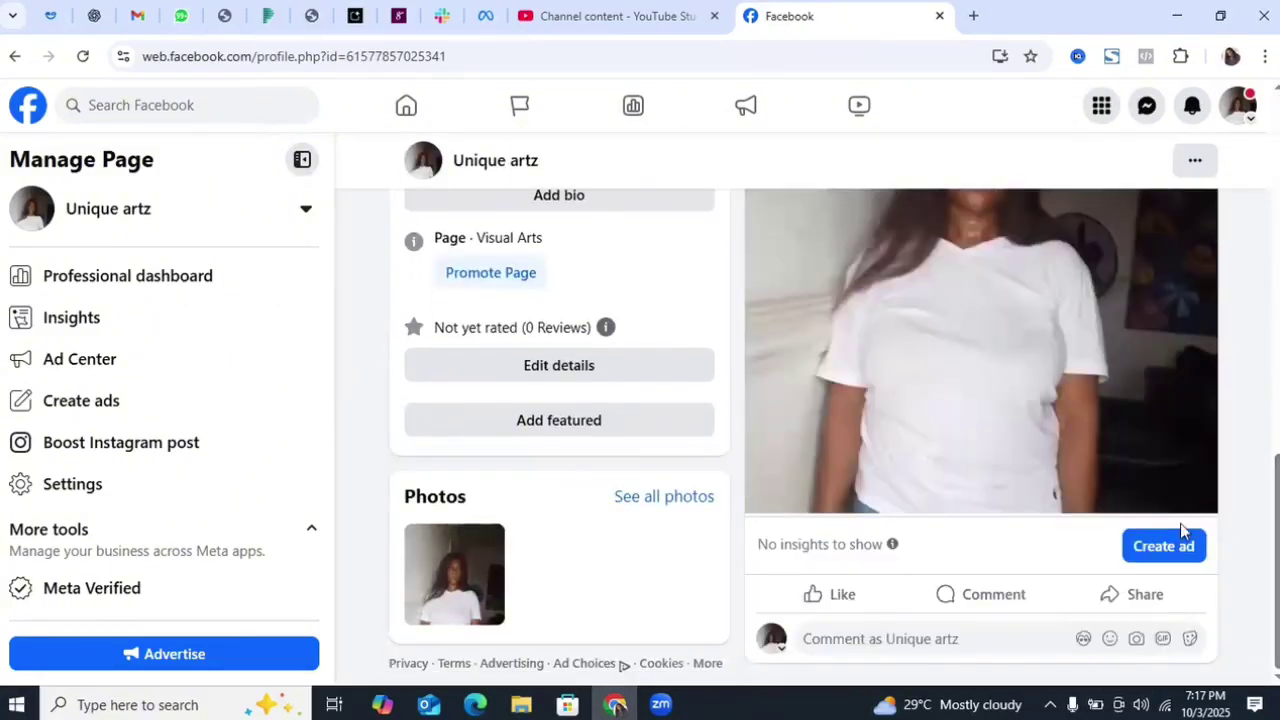
# - Create a new ad from a post using the Wilson Dixon Naira ad account
pyautogui.click(1150, 556)
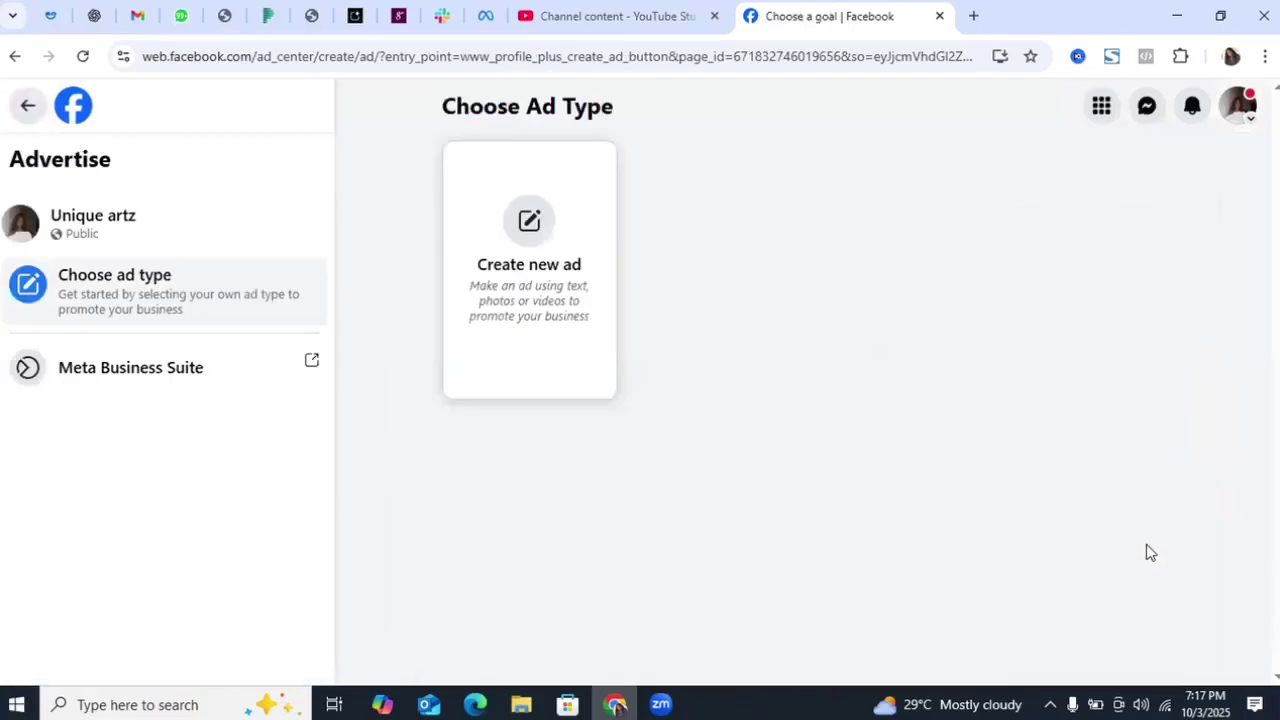
pyautogui.click(556, 298)
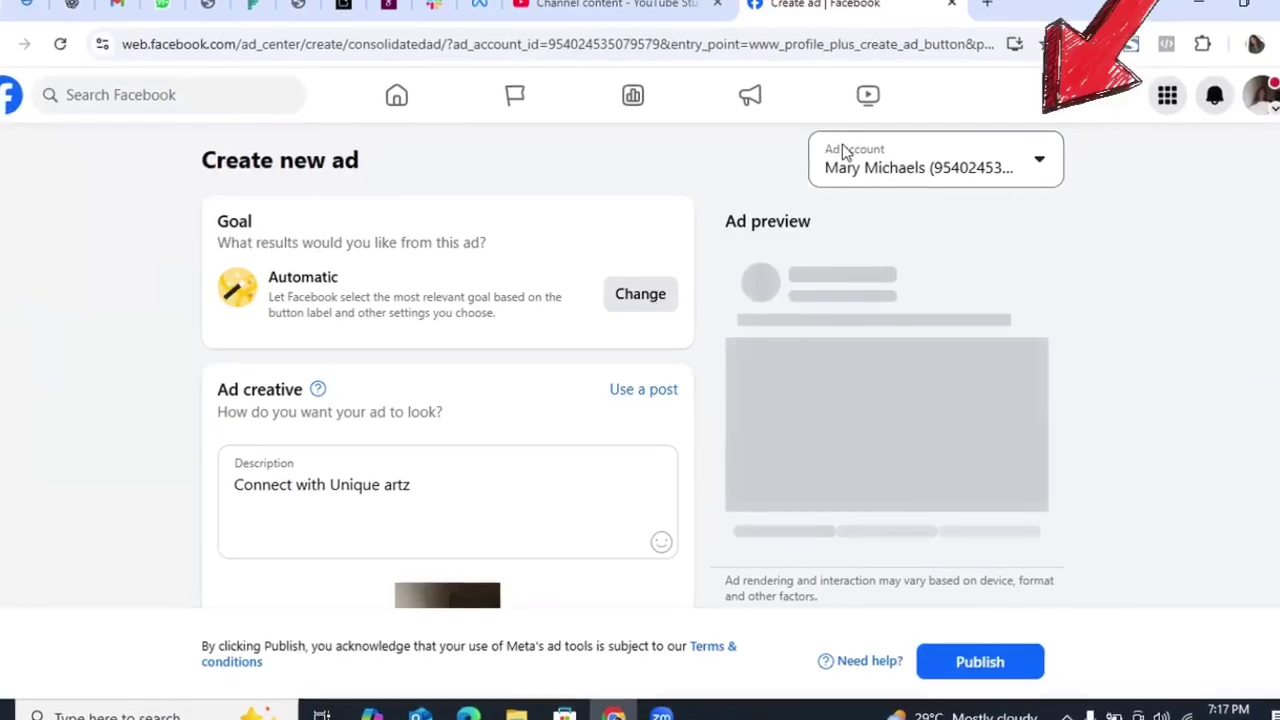
pyautogui.click(990, 163)
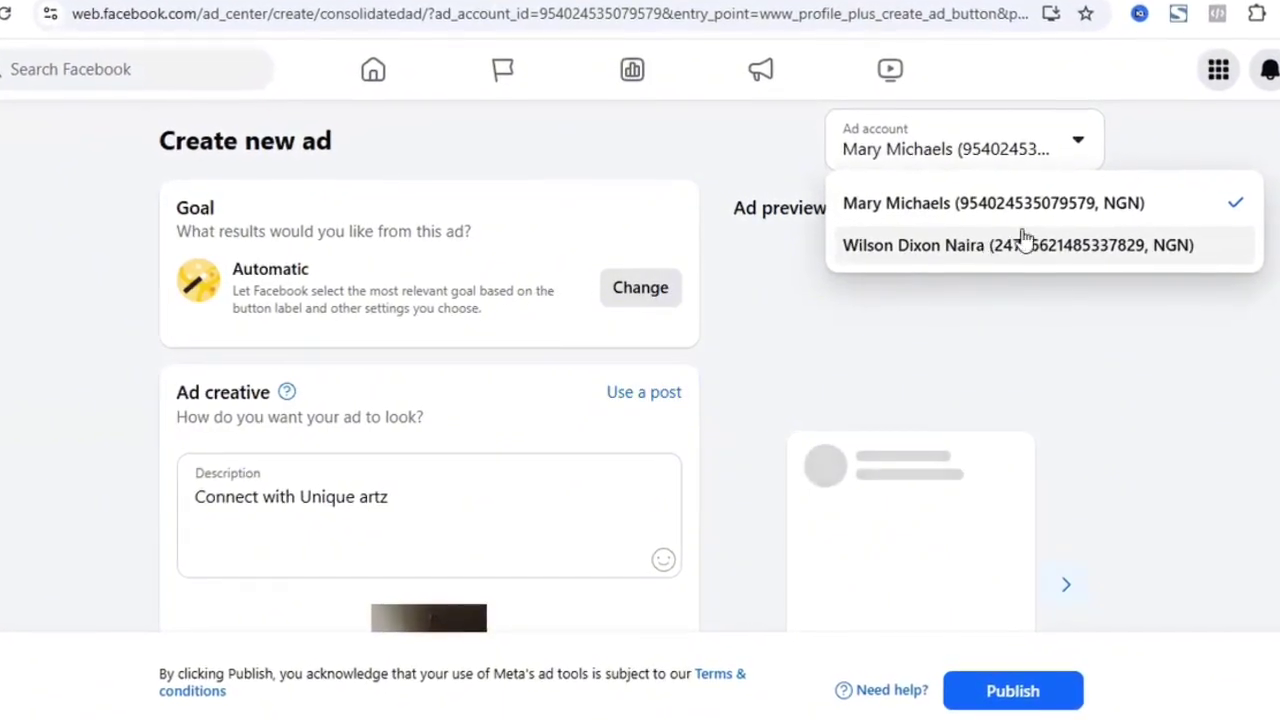
pyautogui.click(940, 247)
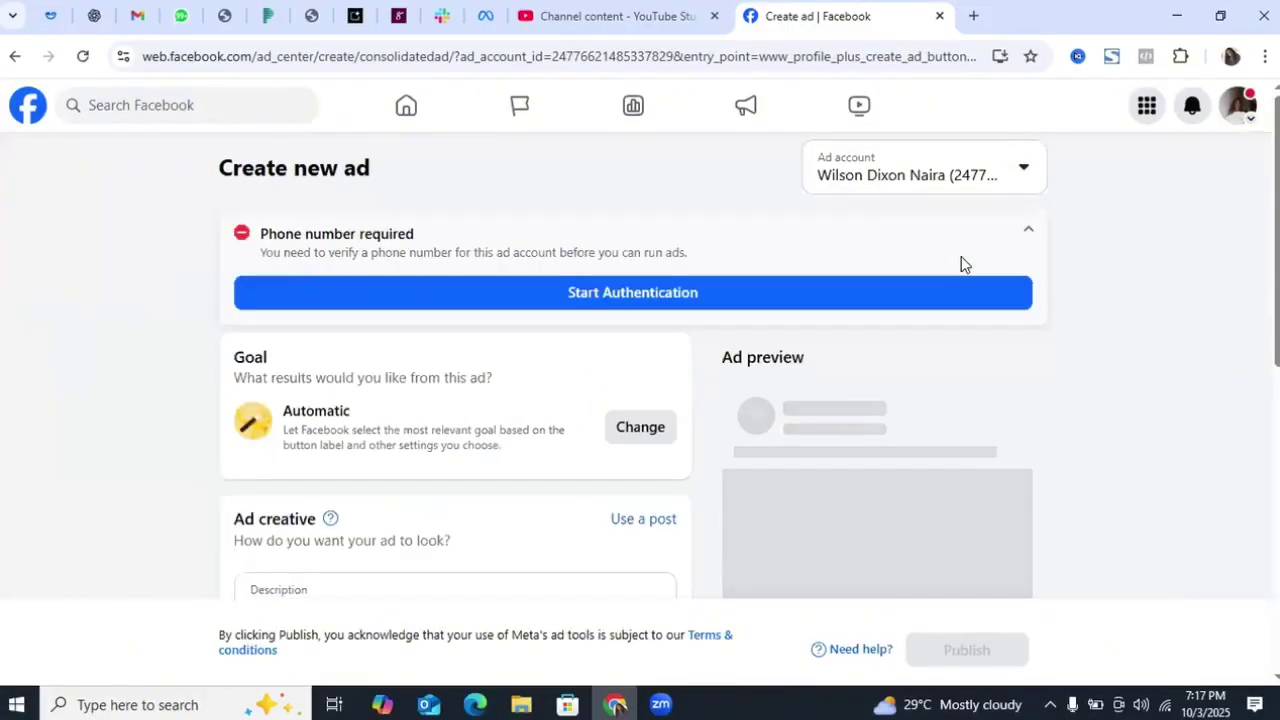